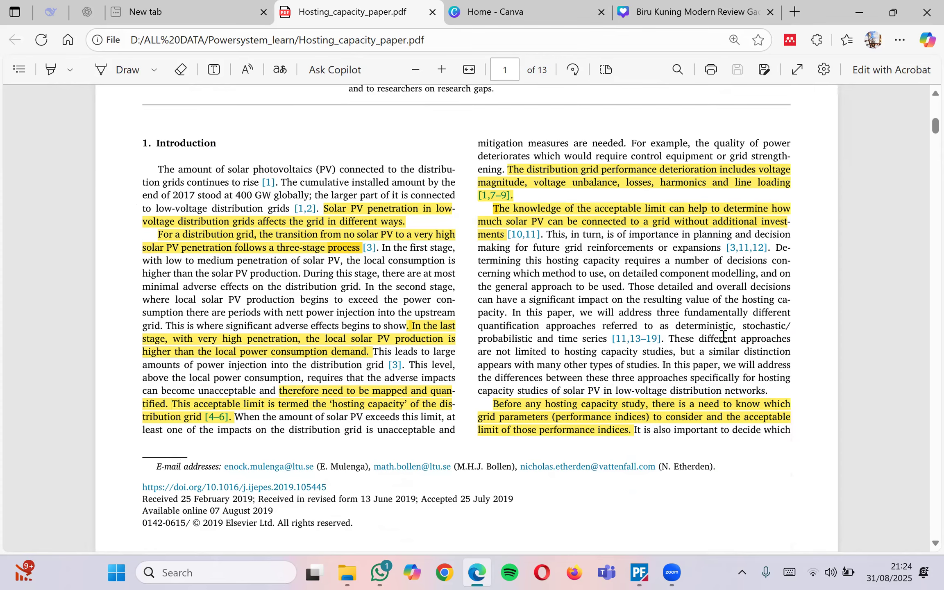
Skim the review paper's methods sections on PDF pages 2–6
scroll(644, 382, "down", 1)
scroll(644, 382, "down", 6)
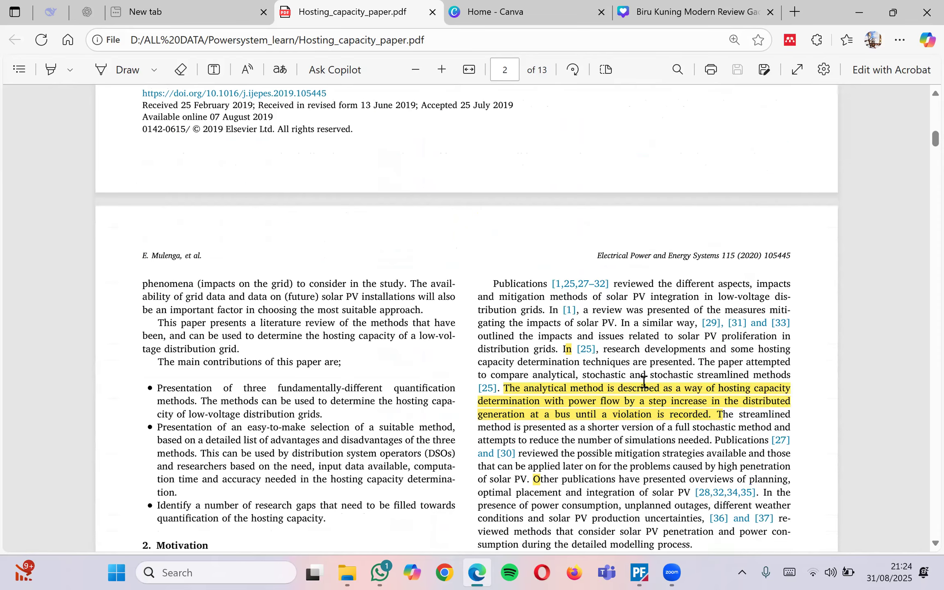
scroll(644, 382, "down", 2)
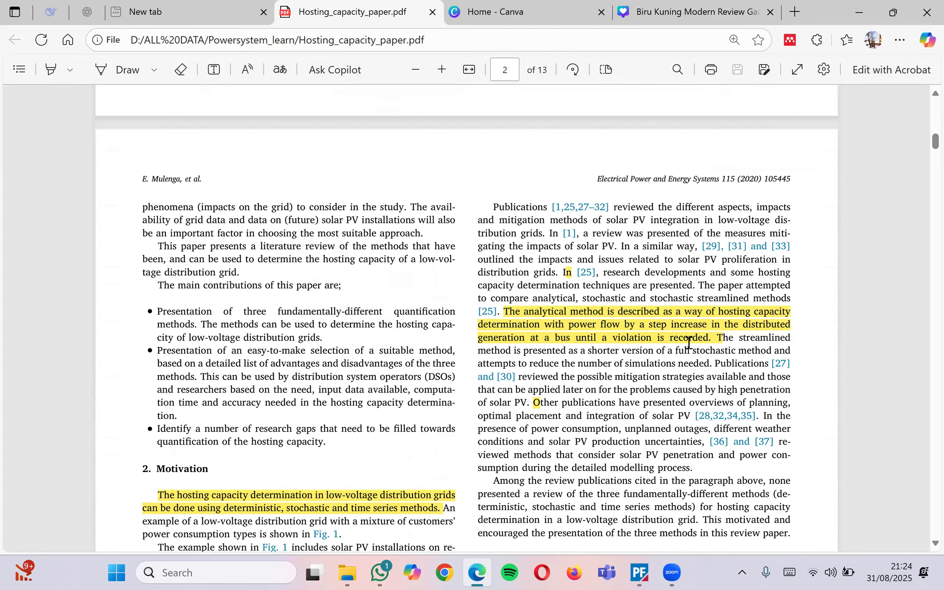
scroll(688, 343, "down", 3)
scroll(404, 452, "down", 20)
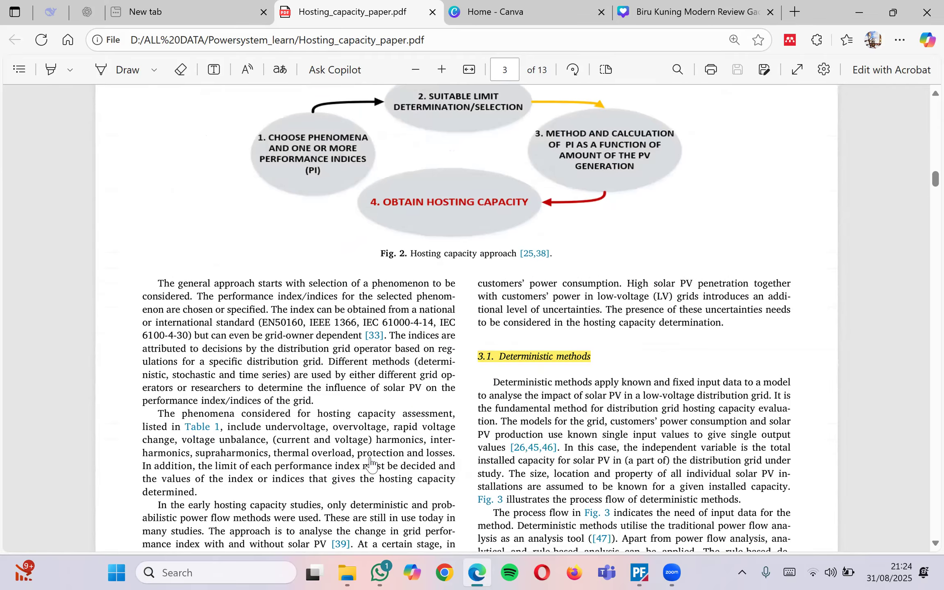
scroll(371, 465, "down", 20)
scroll(371, 465, "down", 15)
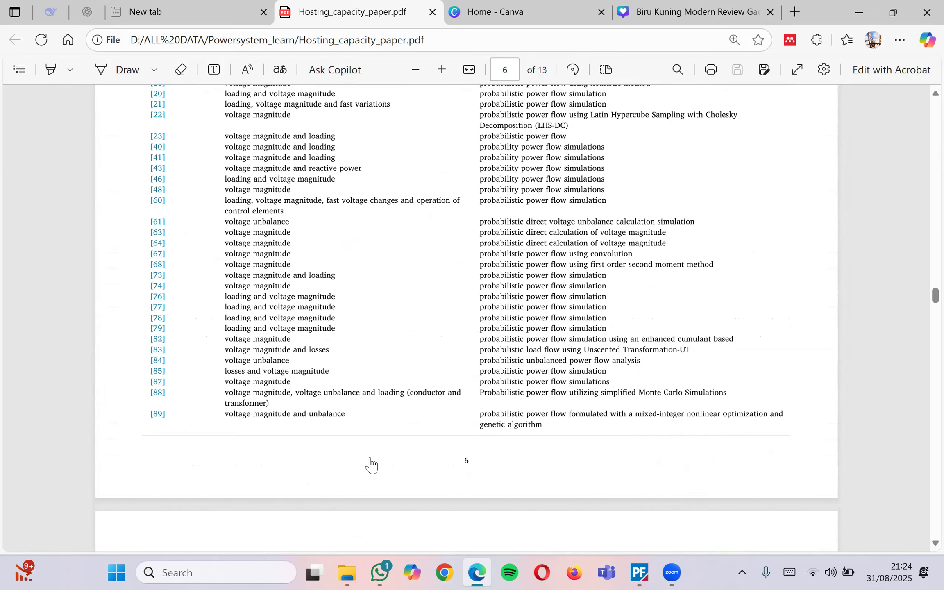
Return to the paper's title page, then bring the PowerFactory grid diagram forward
scroll(371, 465, "up", 20)
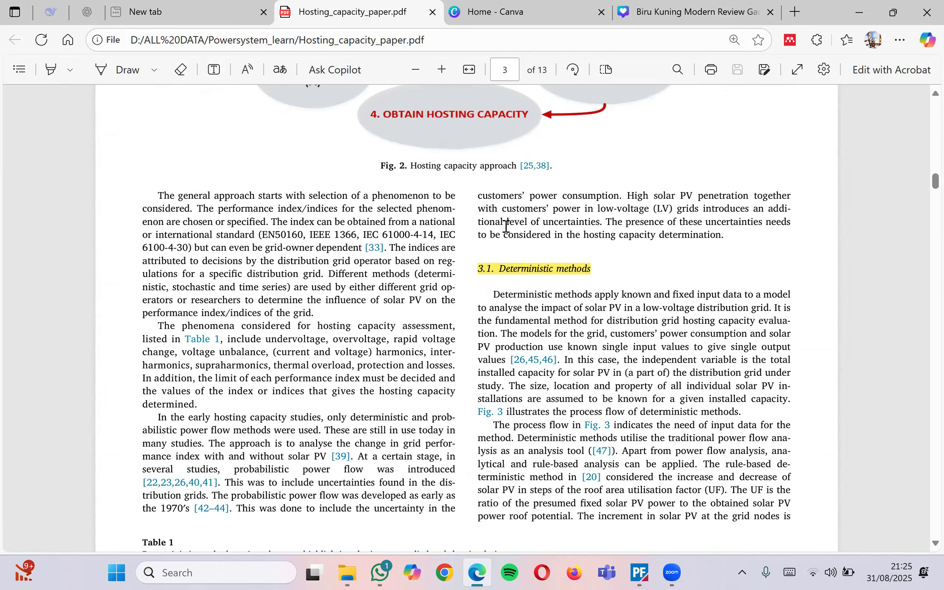
scroll(564, 453, "up", 20)
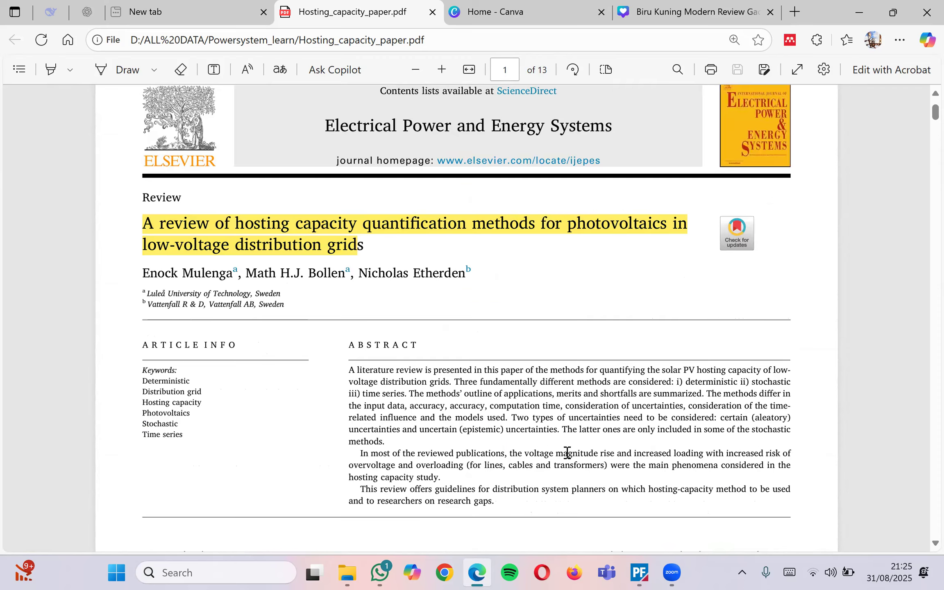
left_click(642, 574)
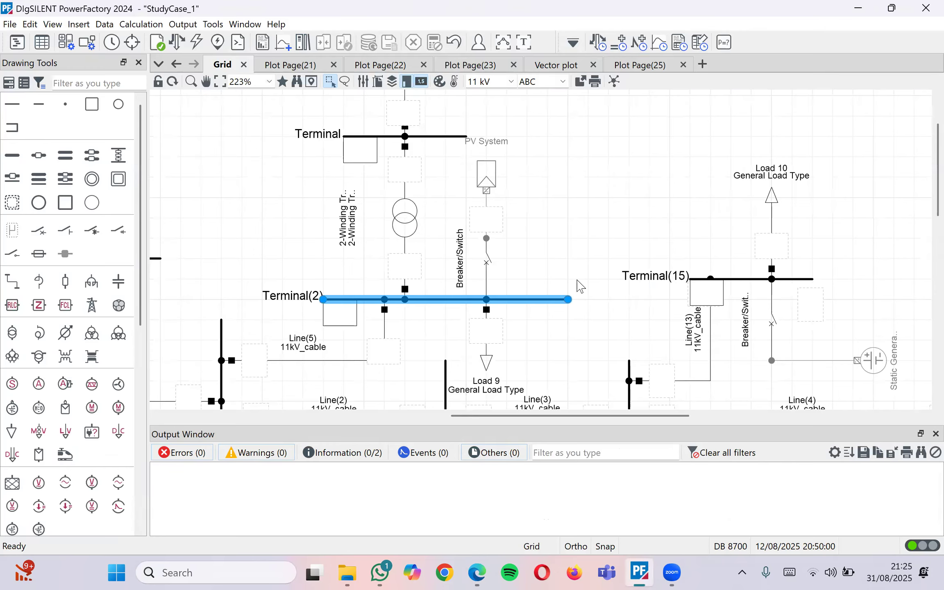
left_click(580, 286)
scroll(583, 247, "down", 1)
scroll(583, 247, "down", 2)
scroll(582, 247, "up", 2)
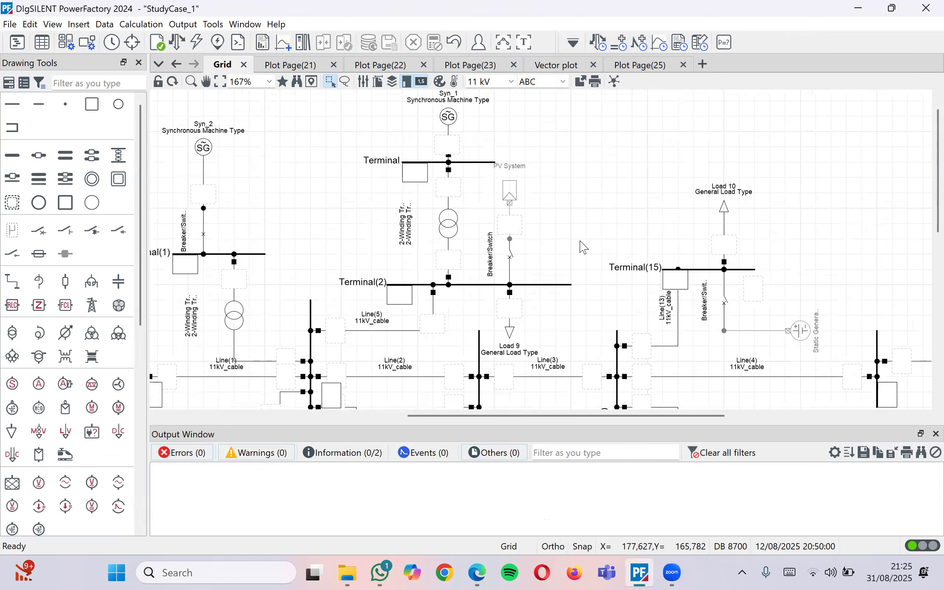
scroll(583, 247, "up", 5)
scroll(583, 247, "up", 4)
scroll(509, 352, "down", 4)
double_click(470, 259)
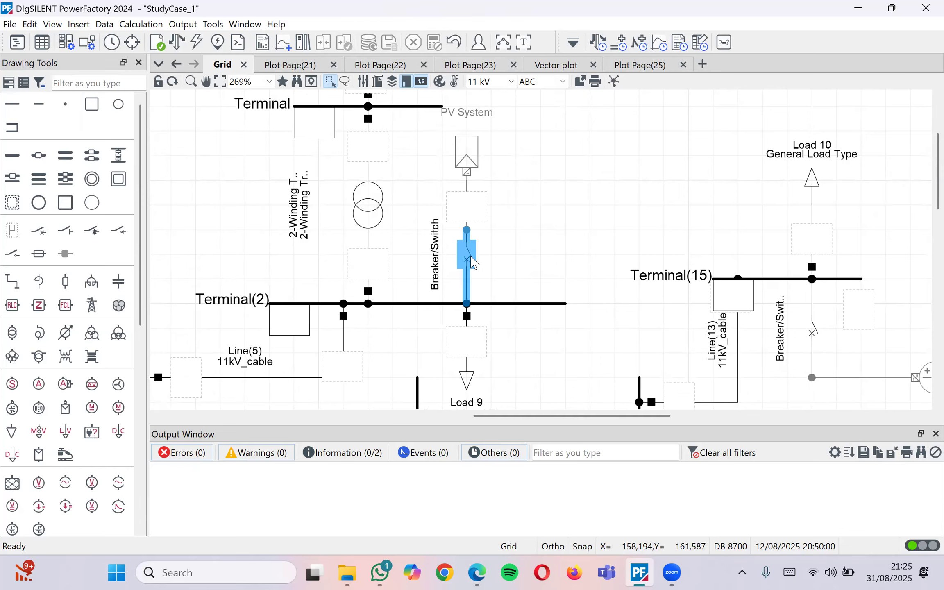
double_click(468, 258)
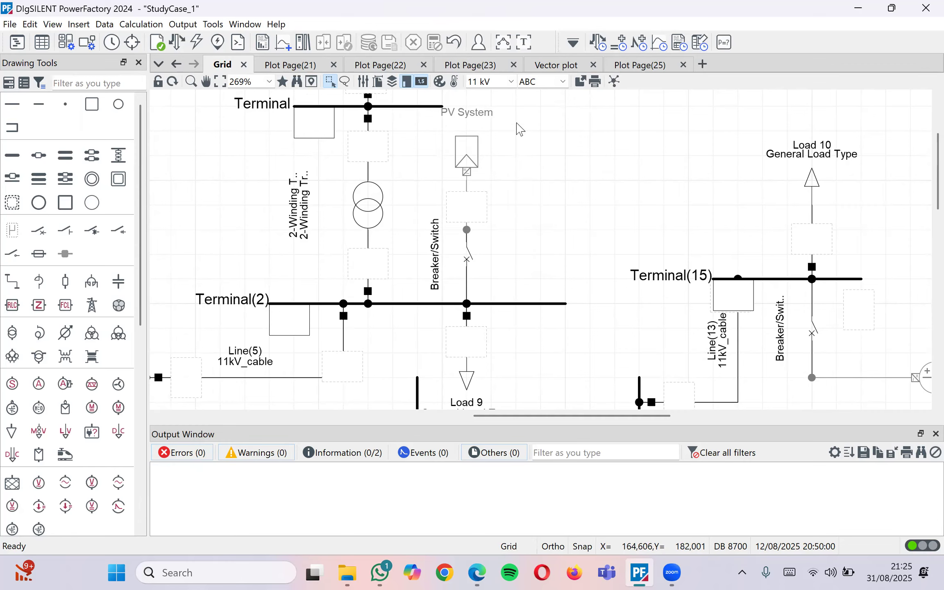
left_click(408, 304)
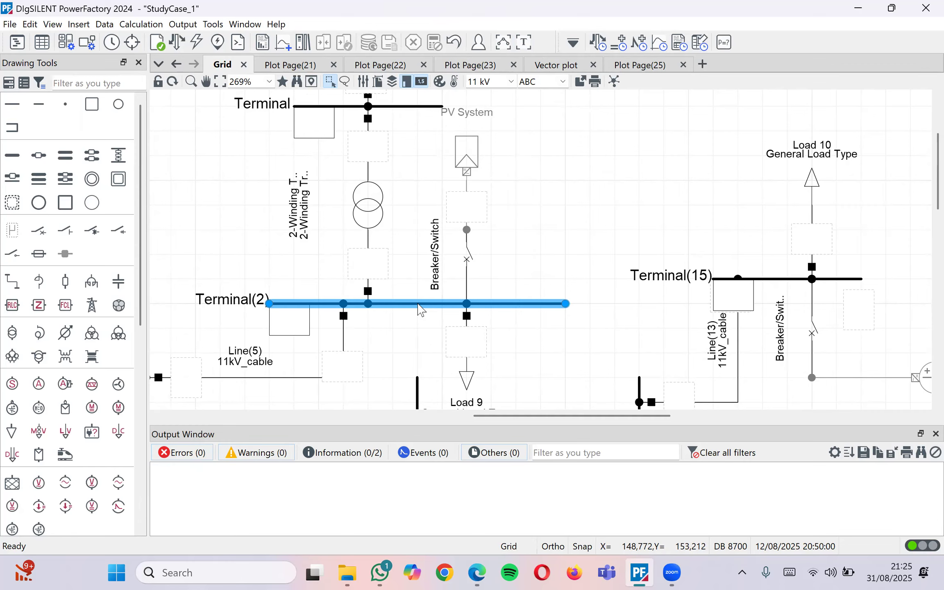
left_click(424, 302)
left_click(414, 304)
right_click(414, 304)
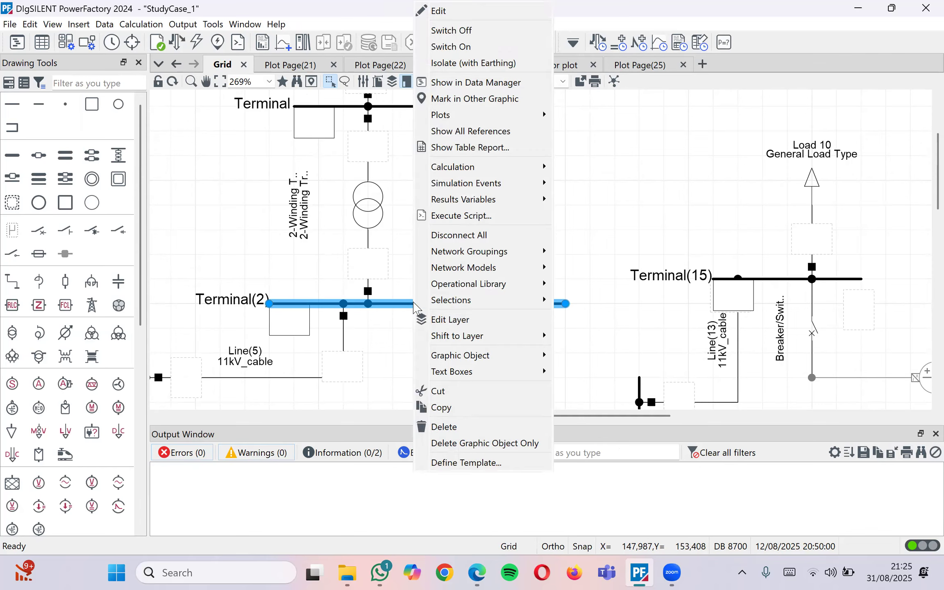
Start a hosting capacity analysis for Terminal(2) and compare its basic options with its constraints
mouse_move(455, 171)
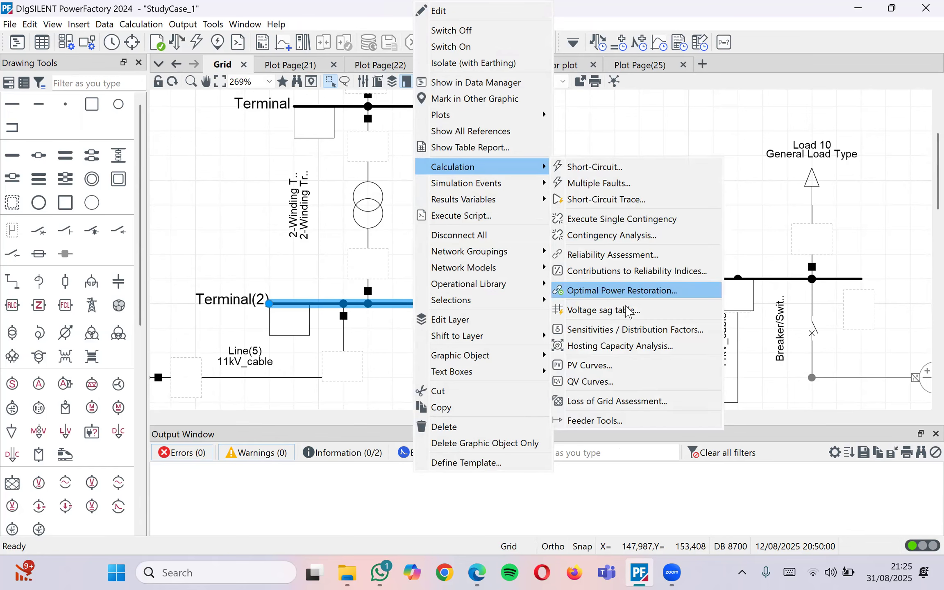
left_click(620, 354)
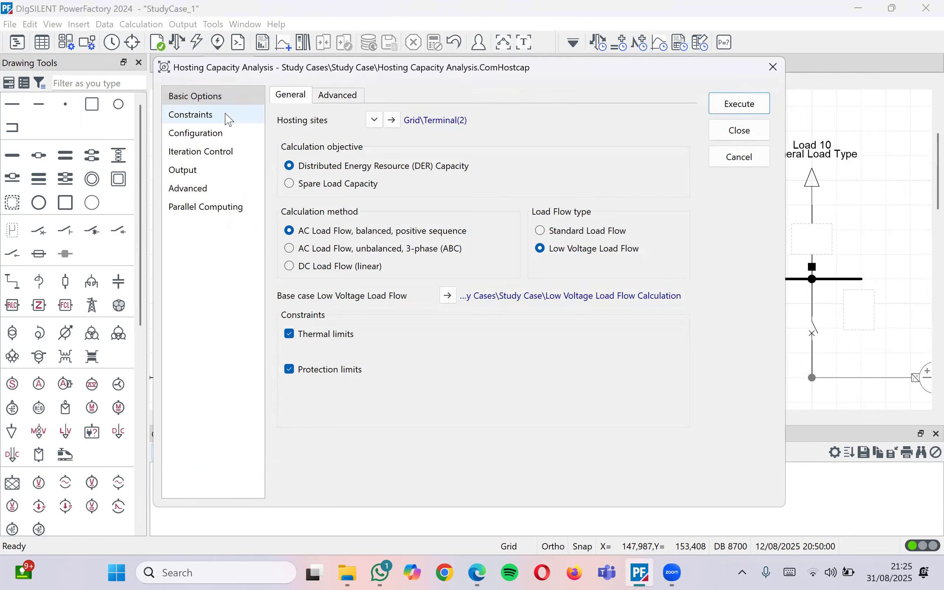
left_click(225, 115)
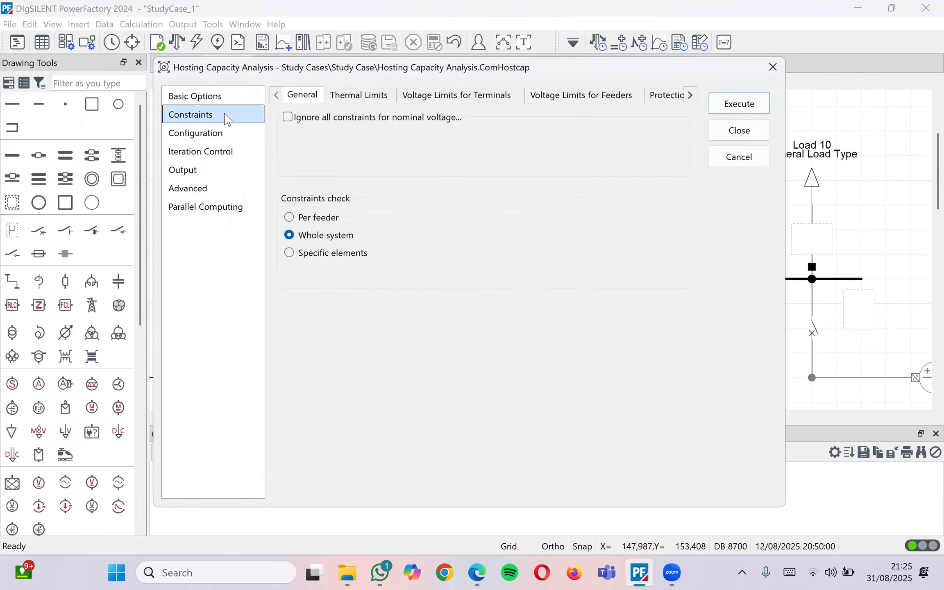
left_click(206, 97)
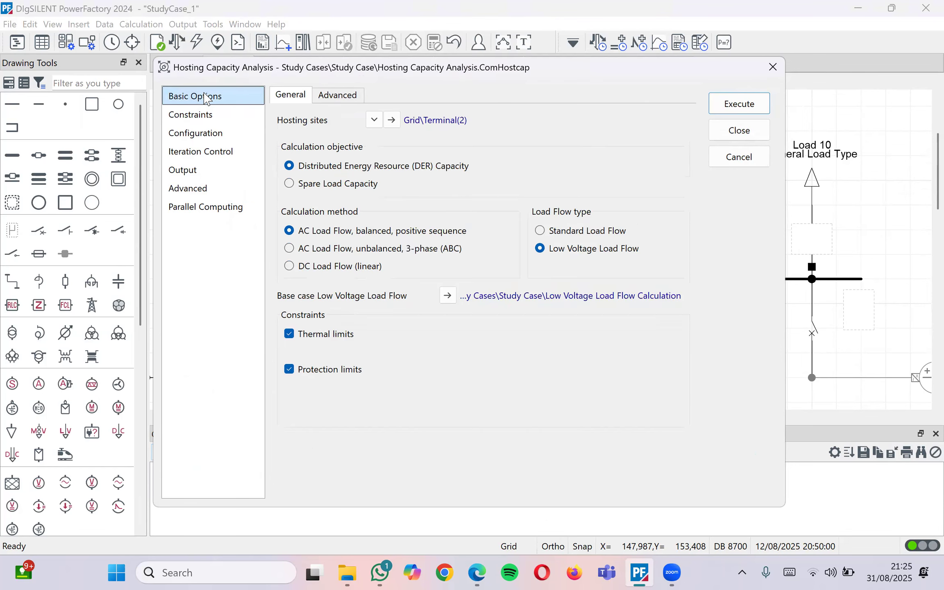
left_click(208, 118)
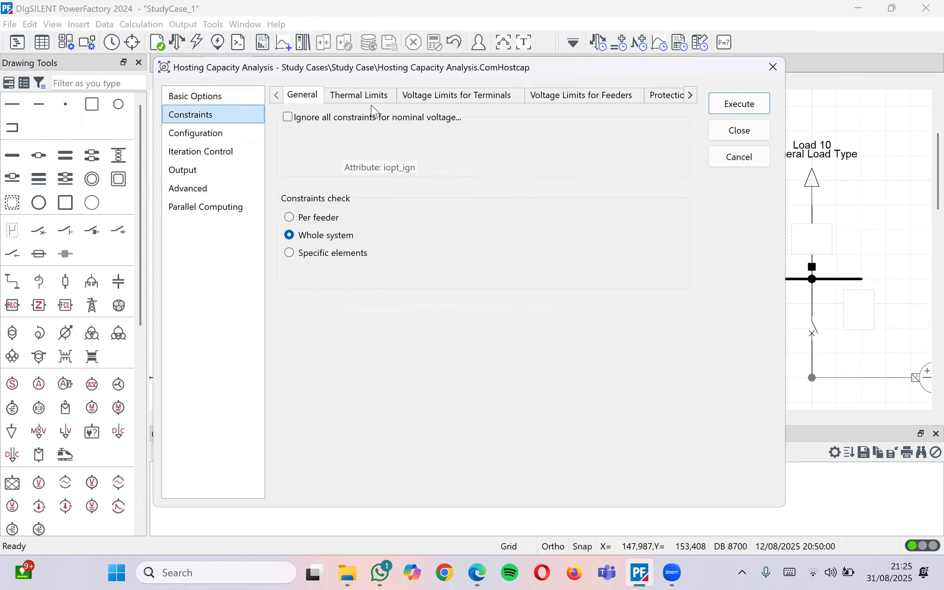
Review the thermal, terminal voltage, feeder voltage, protection and power quality limits, ending on DER configuration
left_click(379, 98)
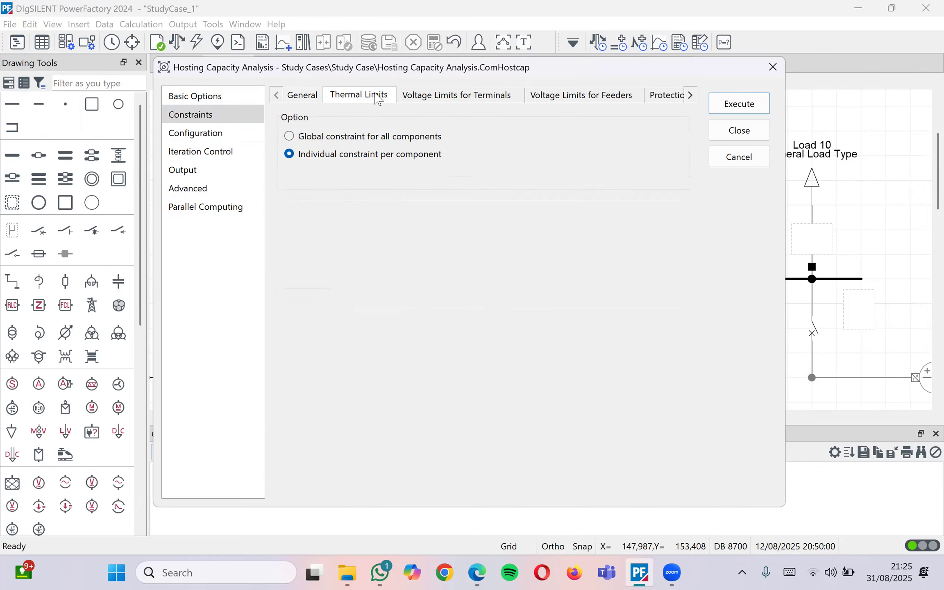
left_click(299, 100)
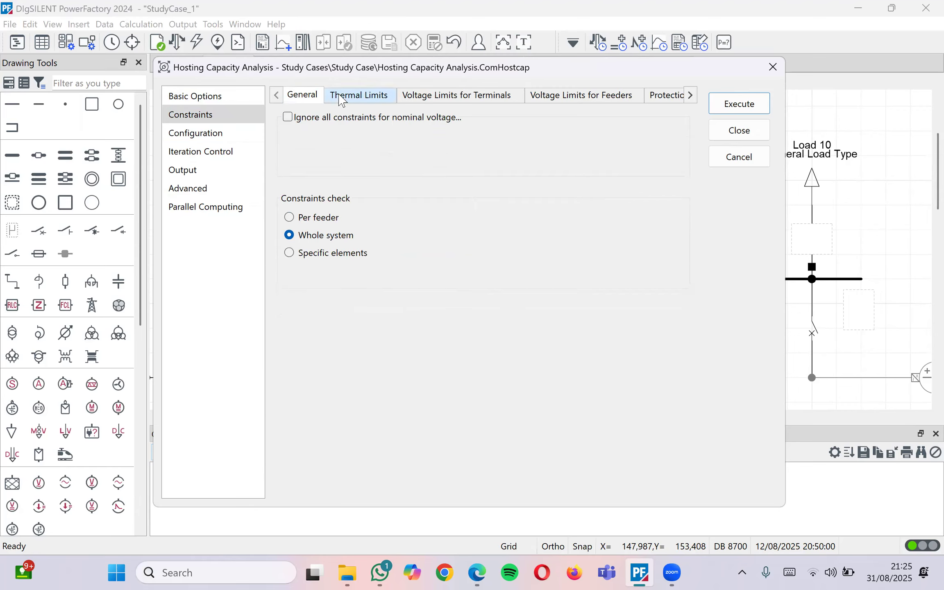
left_click(347, 100)
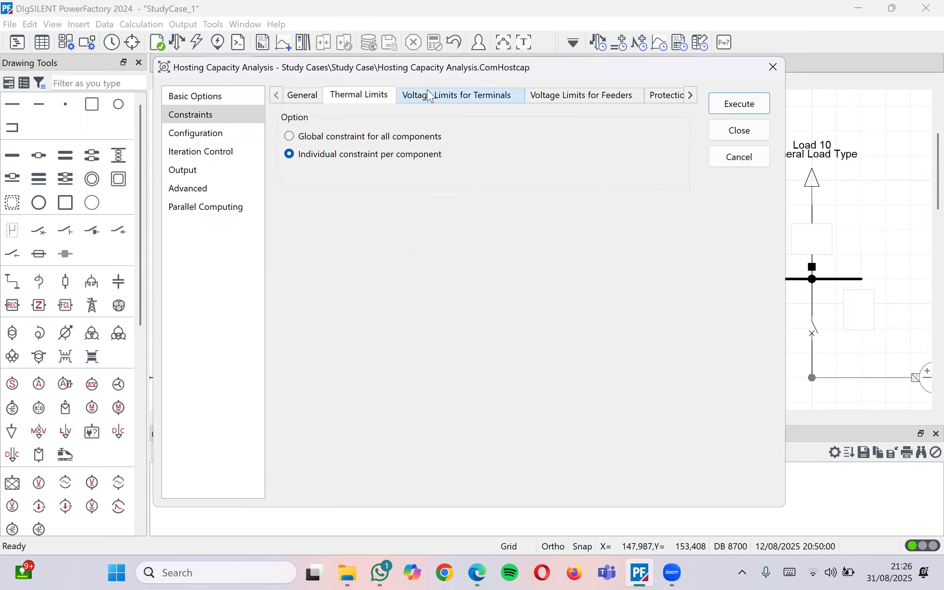
left_click(424, 97)
left_click(567, 100)
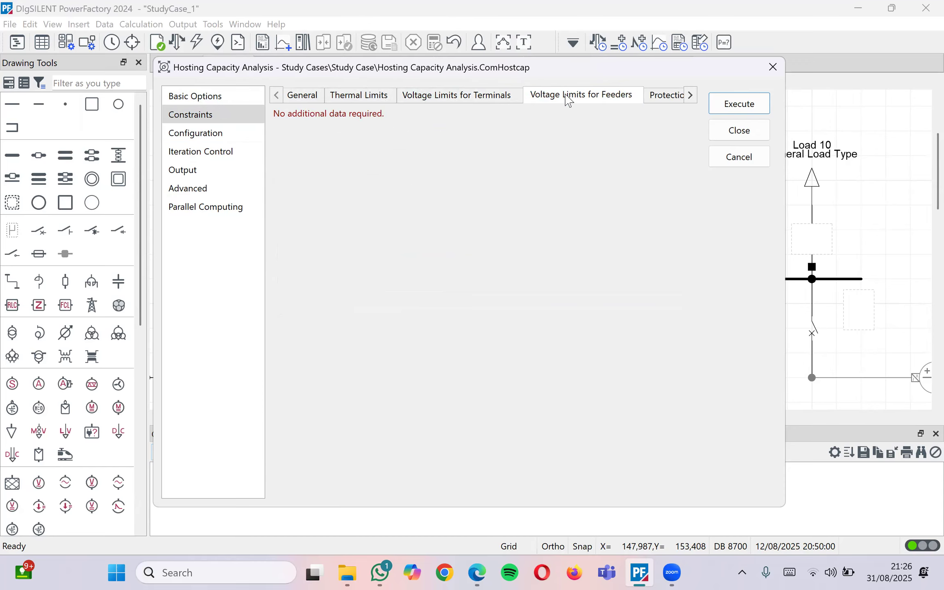
left_click(672, 95)
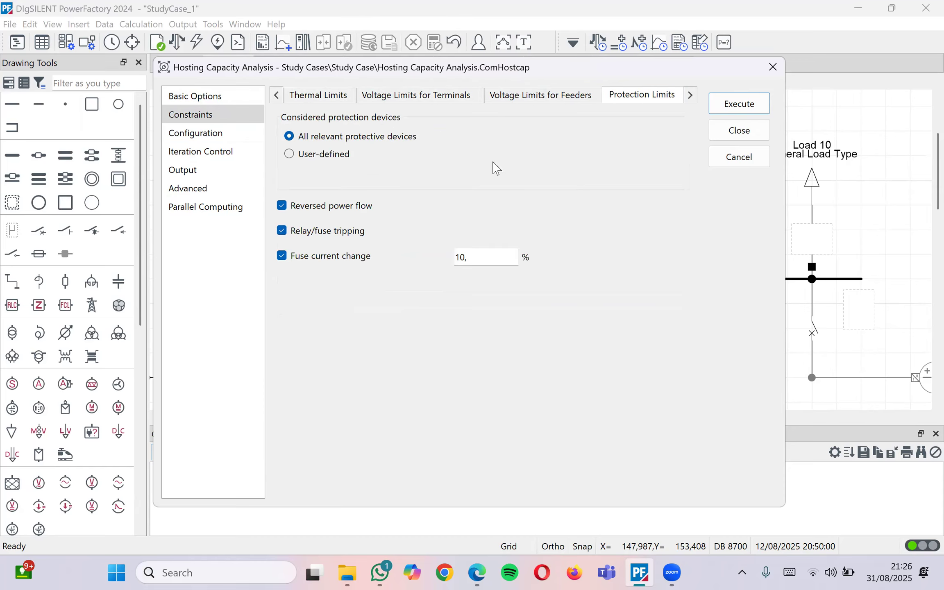
left_click(691, 96)
left_click(665, 99)
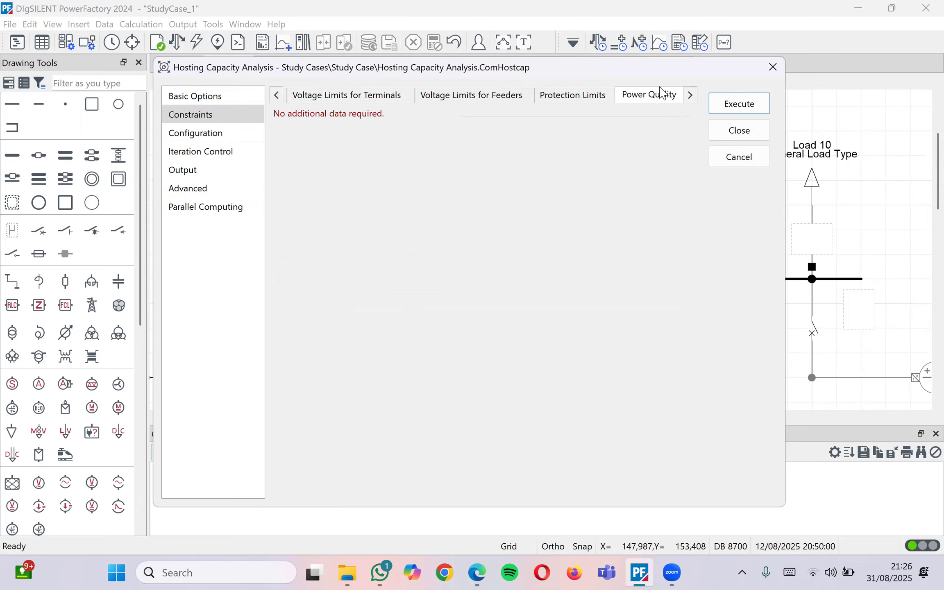
left_click(214, 132)
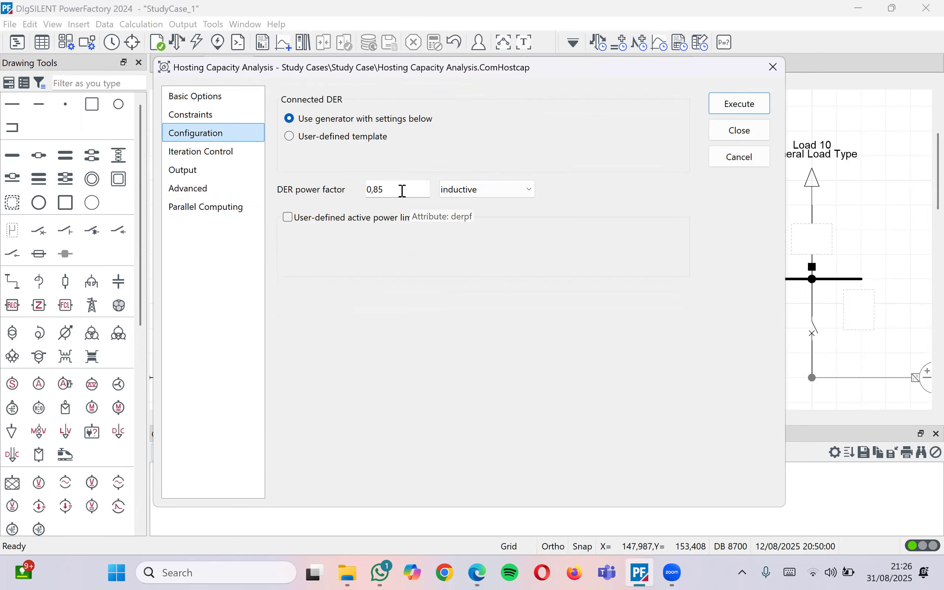
Look over the Iteration Control, Output, Advanced and Parallel Computing settings
left_click(205, 156)
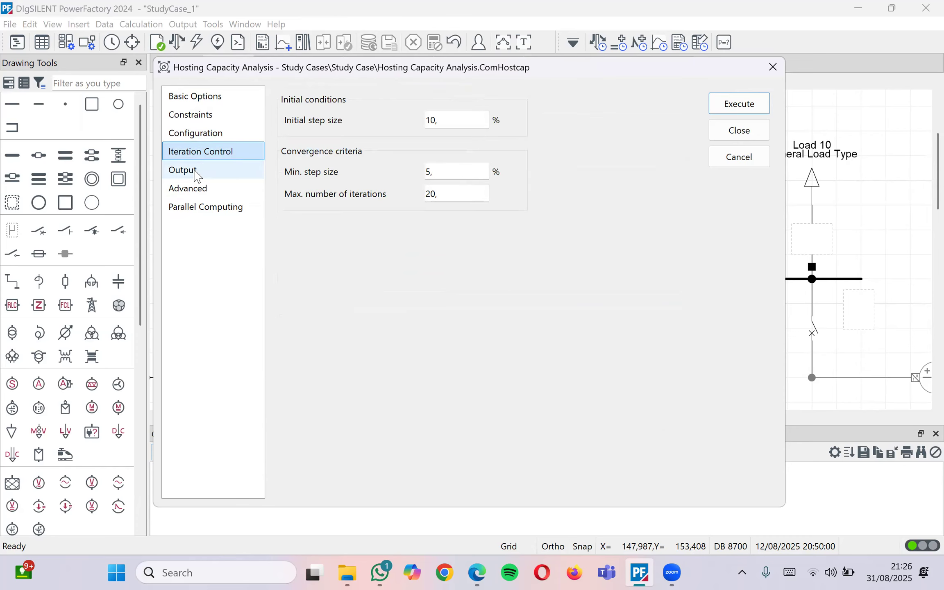
left_click(194, 170)
left_click(194, 189)
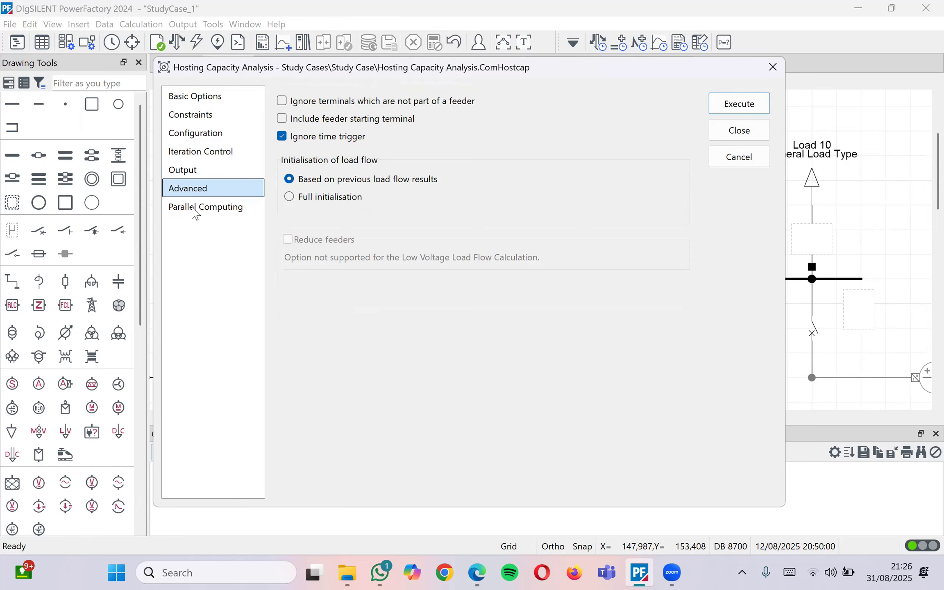
left_click(194, 206)
Cycle again from DER Configuration through Parallel Computing, then close the analysis without running it
left_click(217, 134)
left_click(214, 150)
left_click(192, 169)
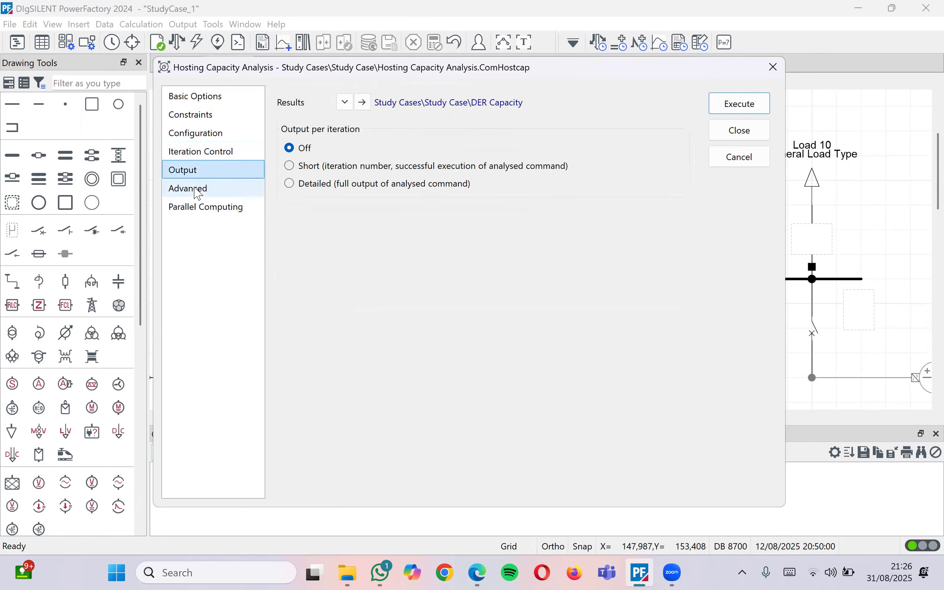
left_click(197, 189)
left_click(210, 207)
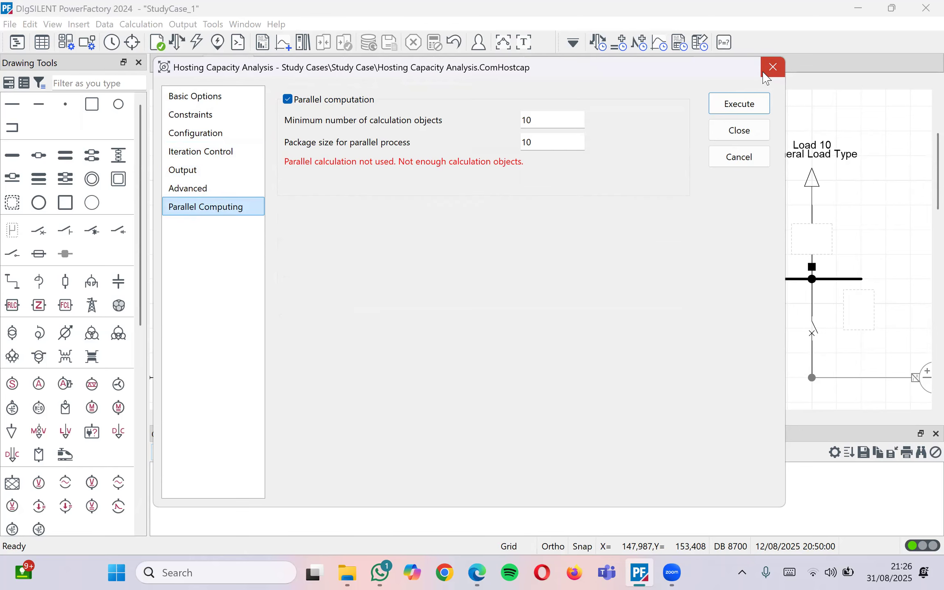
left_click(773, 68)
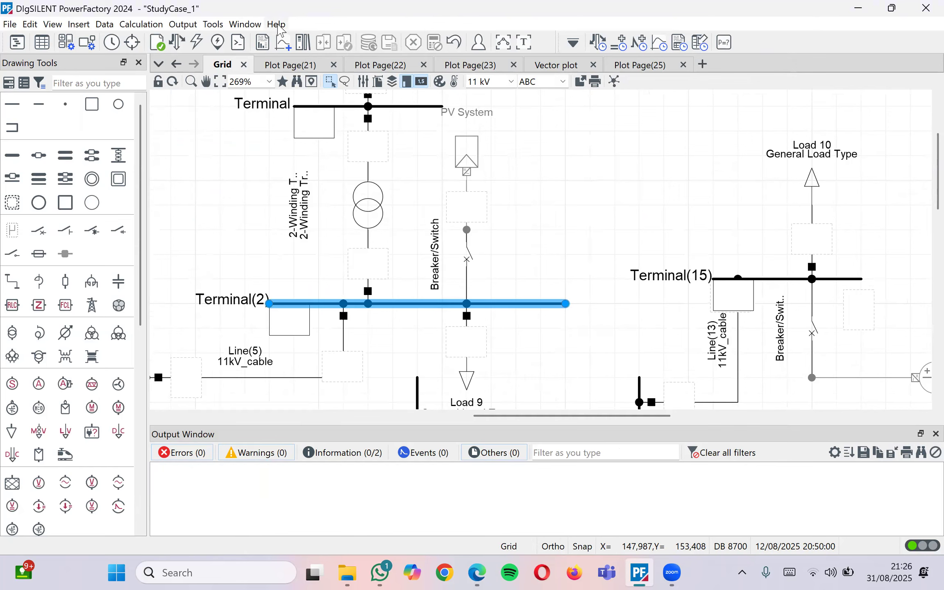
Execute Terminal(2)'s Hosting Capacity Analysis, getting 10,33 MW and 6,40 Mvar
left_click(554, 175)
right_click(429, 304)
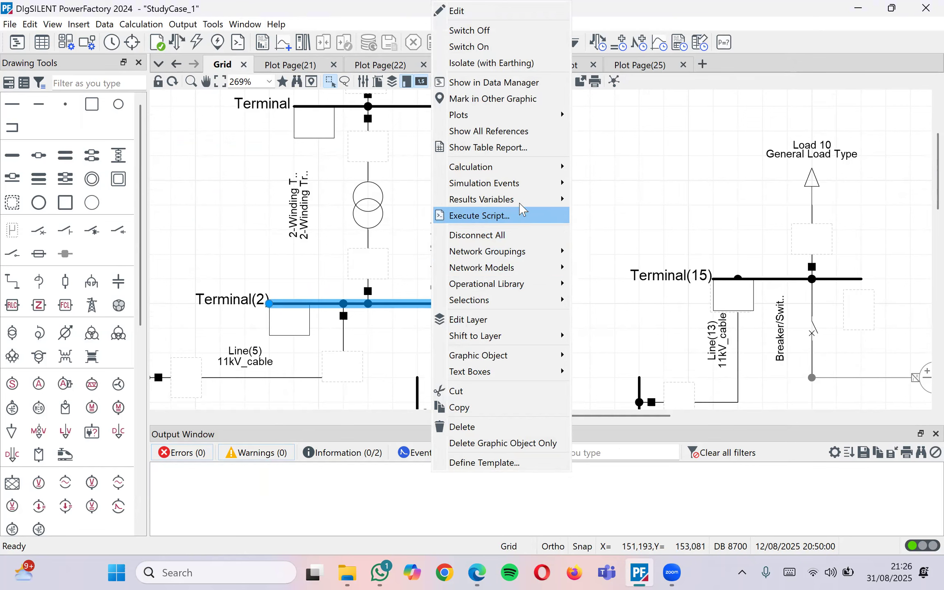
mouse_move(517, 172)
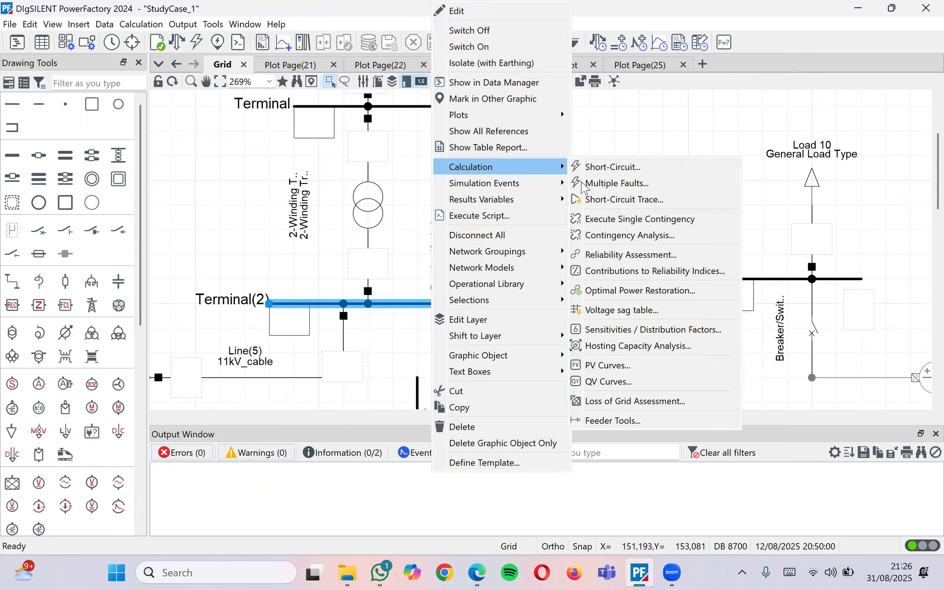
left_click(618, 352)
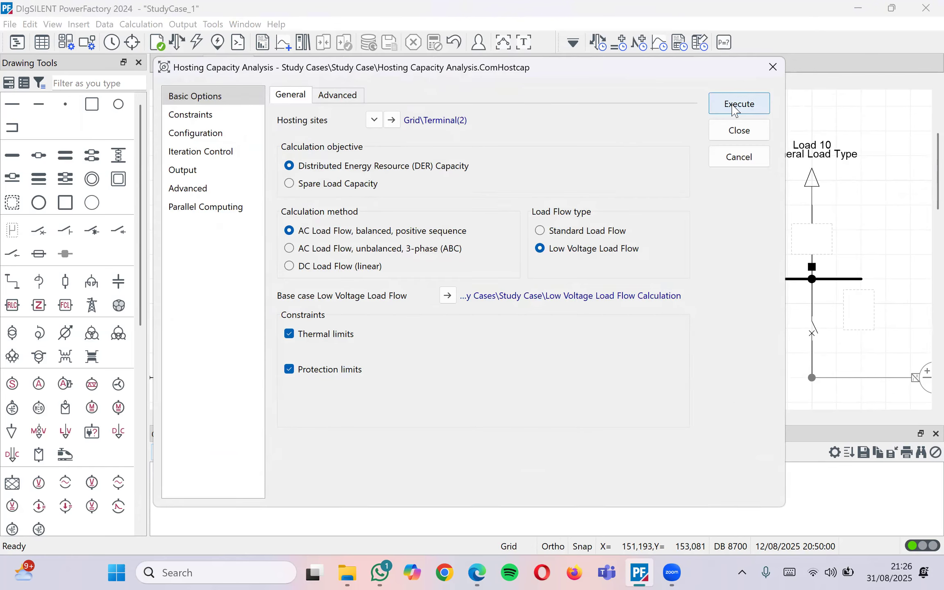
left_click(735, 106)
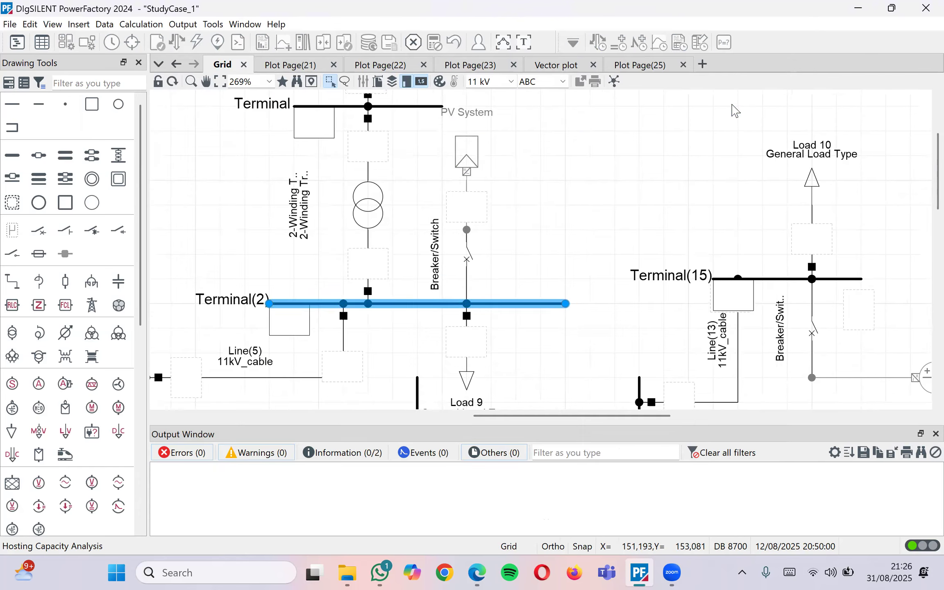
left_click(407, 339)
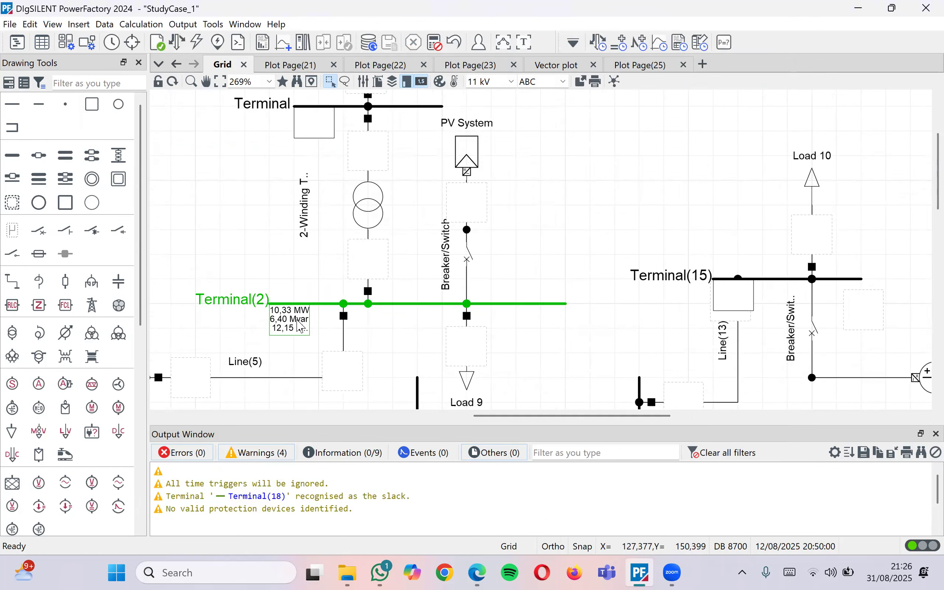
Confirm the PV System's active power is 1200 kW, then close its breaker to Terminal(2)
mouse_move(300, 326)
double_click(467, 154)
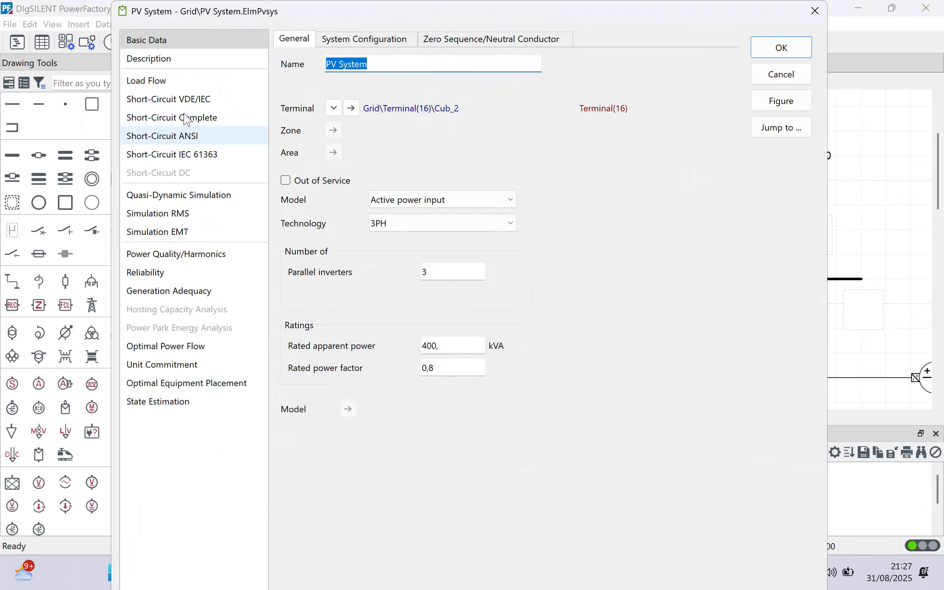
left_click(169, 82)
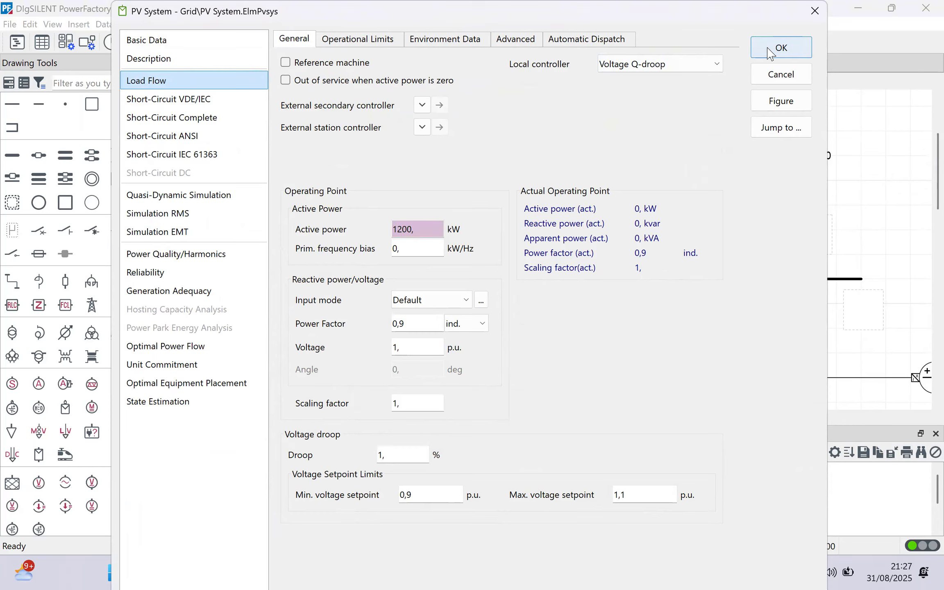
left_click_drag(430, 229, 387, 233)
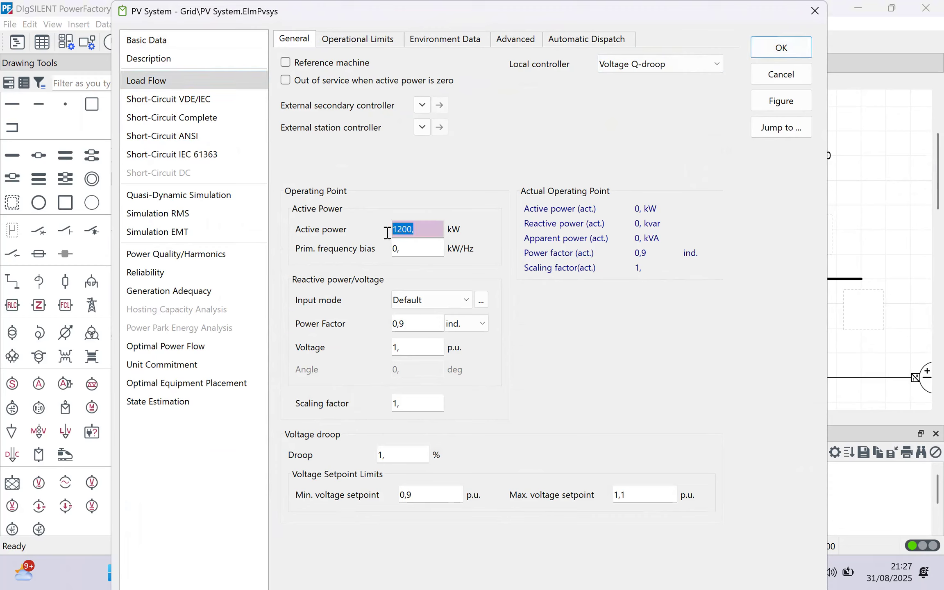
left_click_drag(388, 233, 530, 149)
left_click(771, 51)
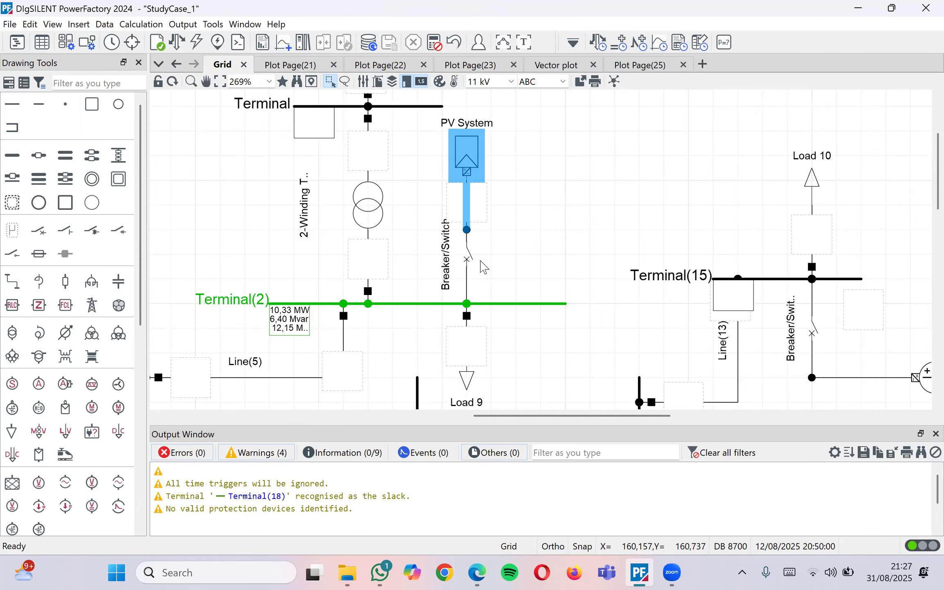
double_click(470, 259)
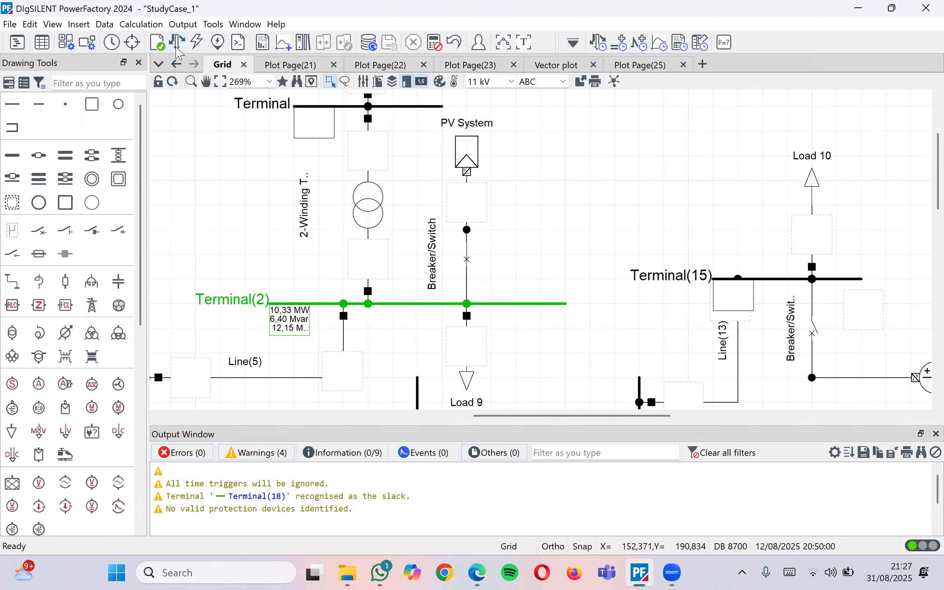
Execute the quasi-dynamic simulation and check Terminal(2) at 1,04 p.u. and Line(5) at 28,01 %
left_click(598, 42)
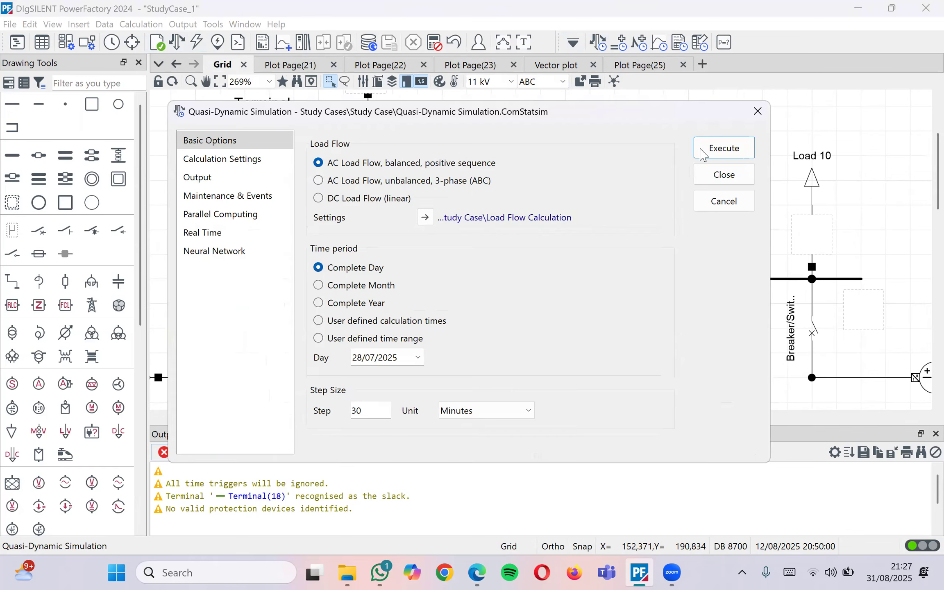
left_click(724, 152)
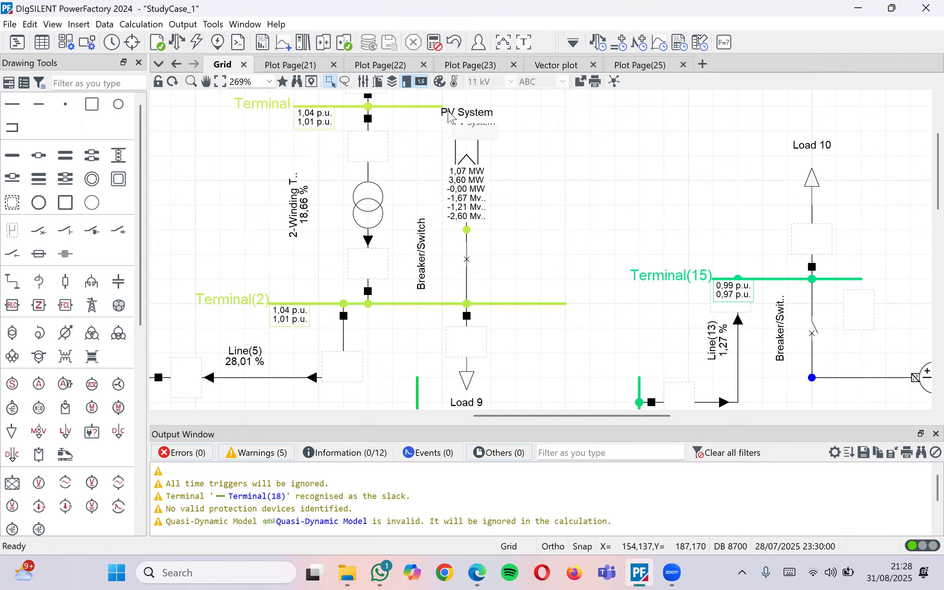
mouse_move(459, 185)
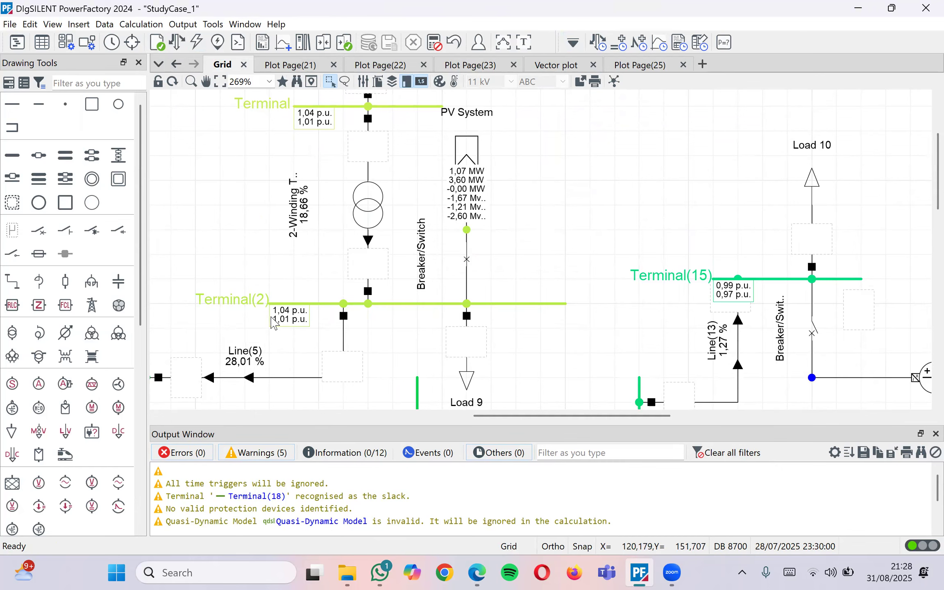
left_click(287, 322)
left_click(314, 331)
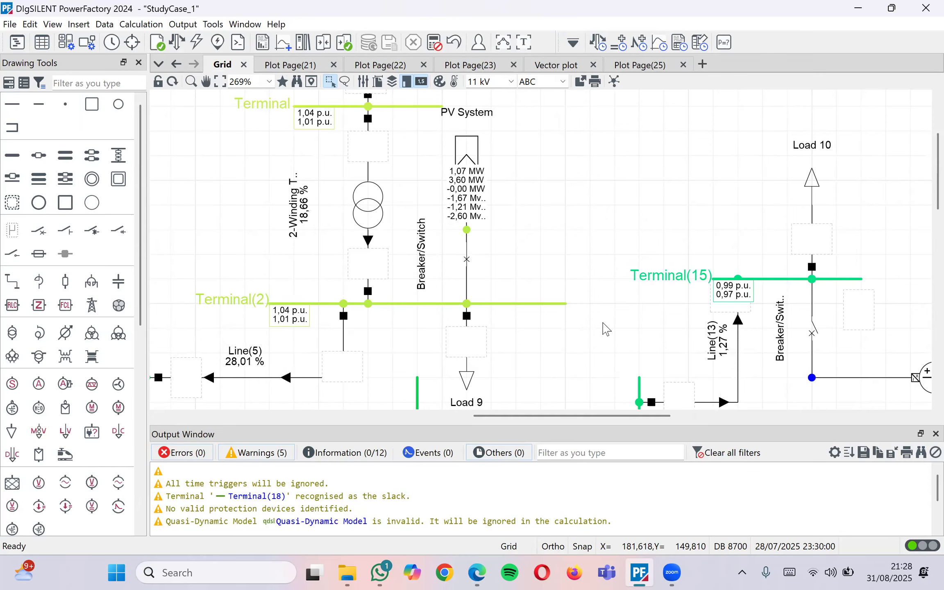
scroll(601, 327, "down", 1)
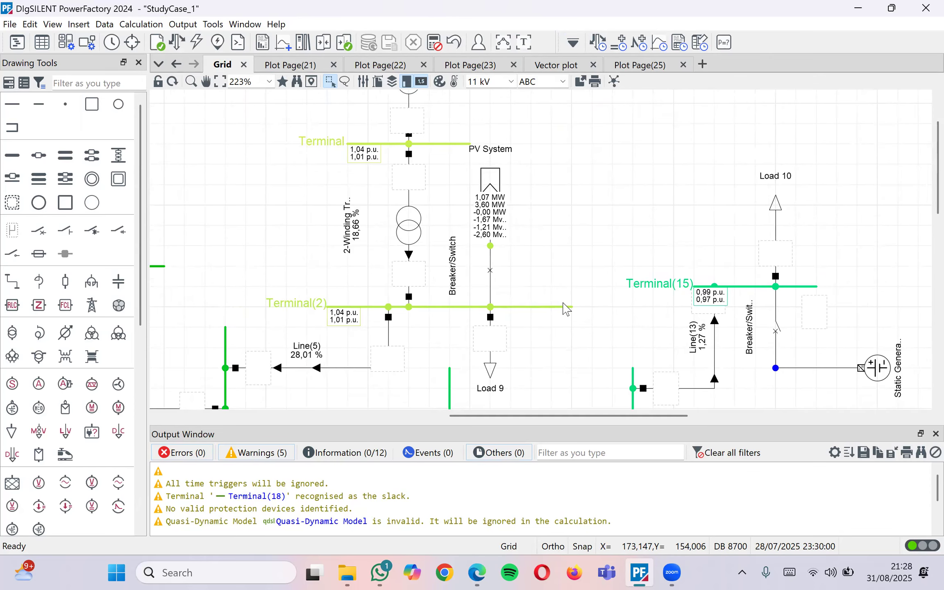
scroll(549, 310, "up", 2)
left_click(303, 308)
left_click(603, 232)
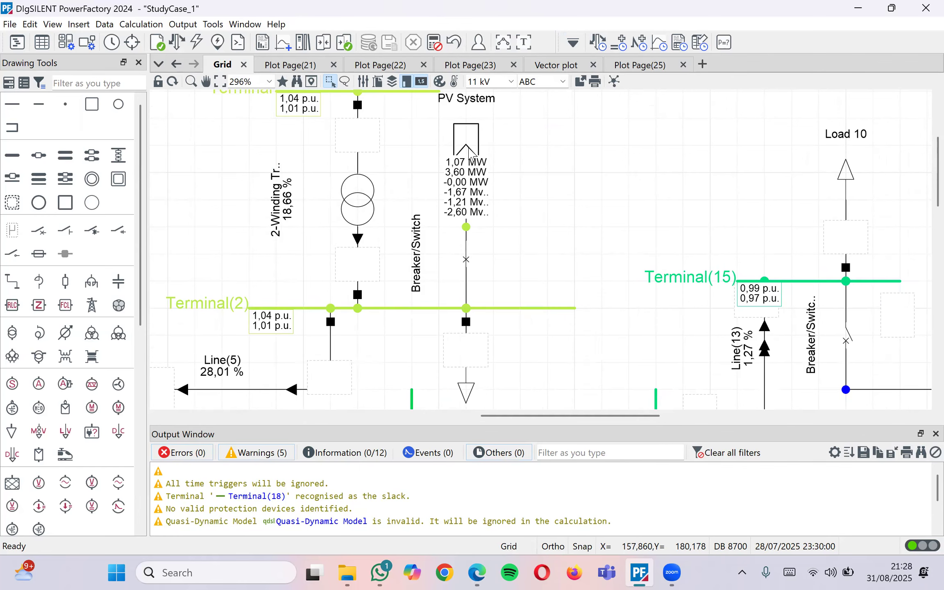
double_click(463, 143)
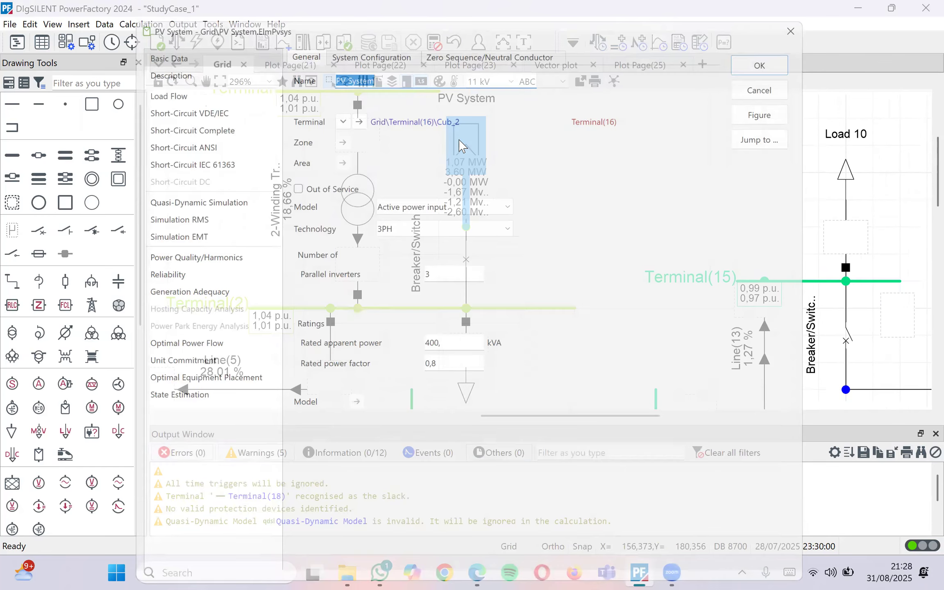
Set the PV System's load-flow active power to 2500 kW
left_click(249, 88)
left_click(398, 229)
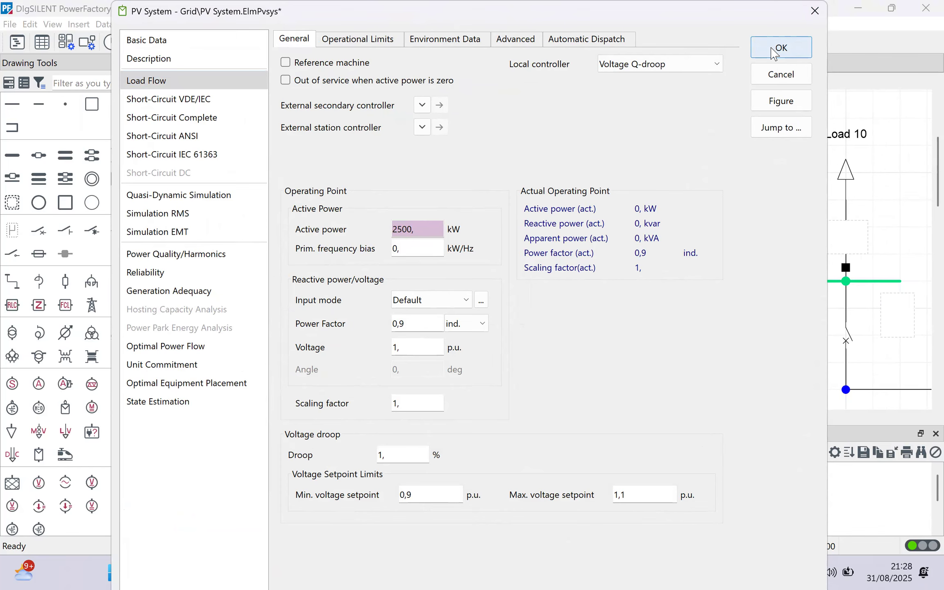
left_click(773, 52)
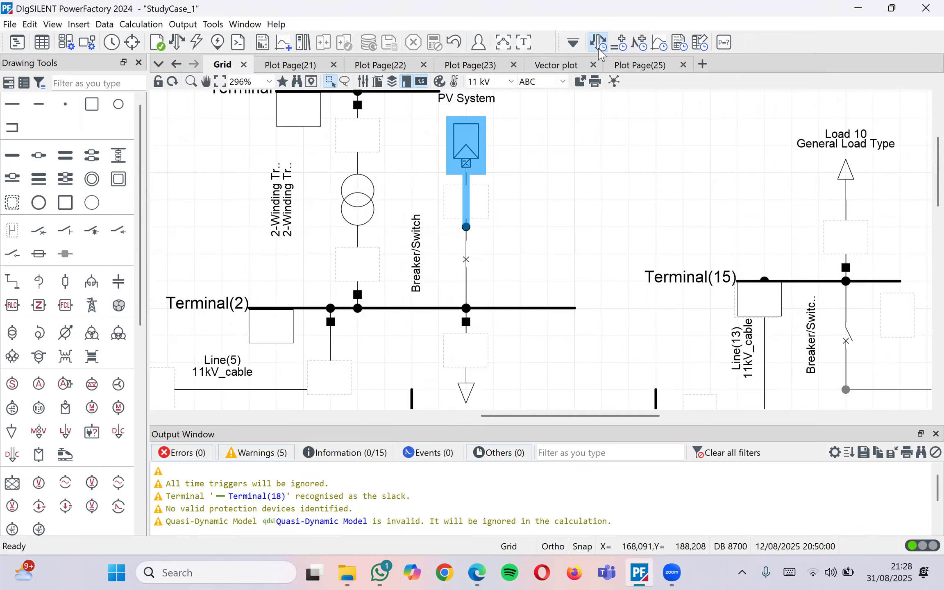
left_click(599, 48)
left_click(738, 148)
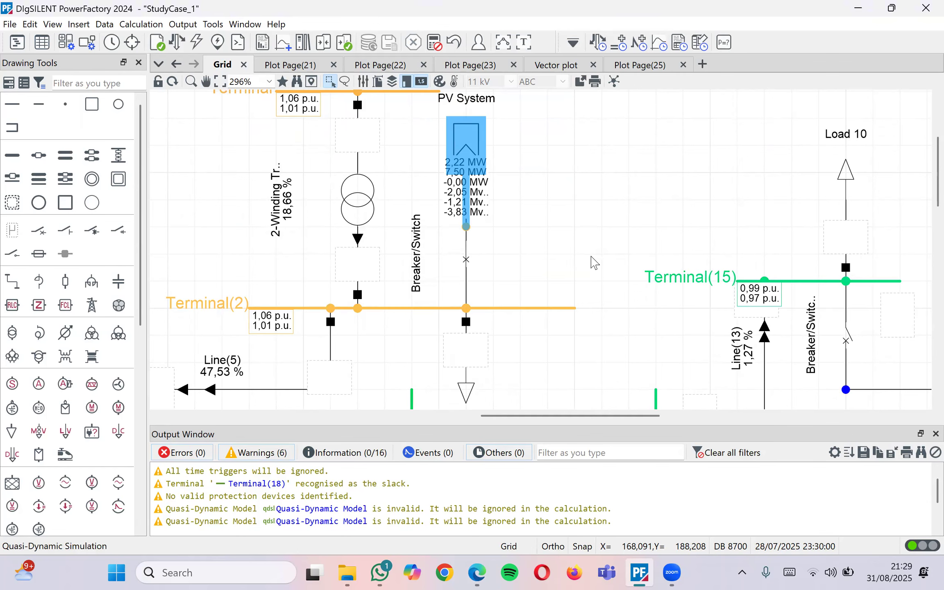
scroll(414, 293, "up", 2)
scroll(414, 293, "down", 4)
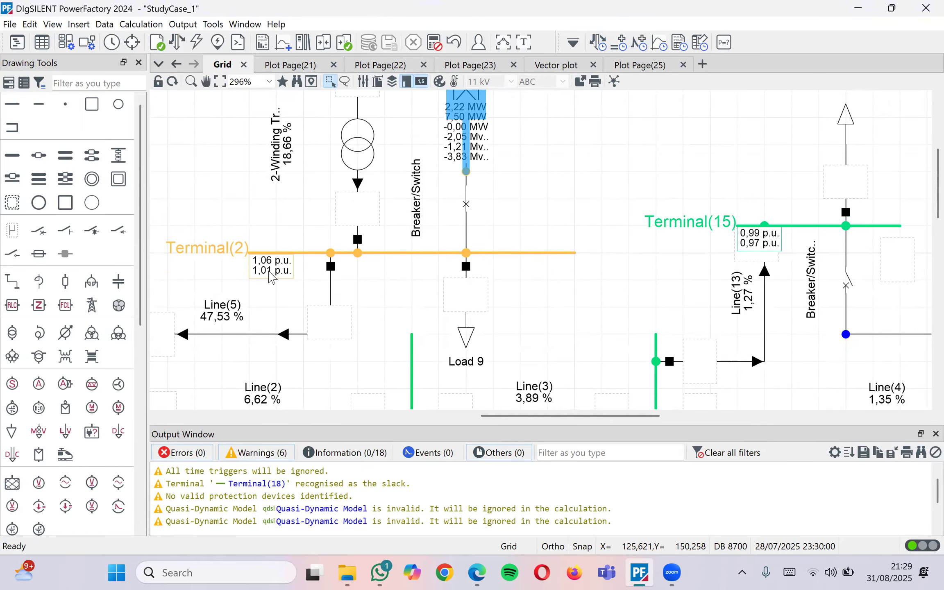
mouse_move(270, 276)
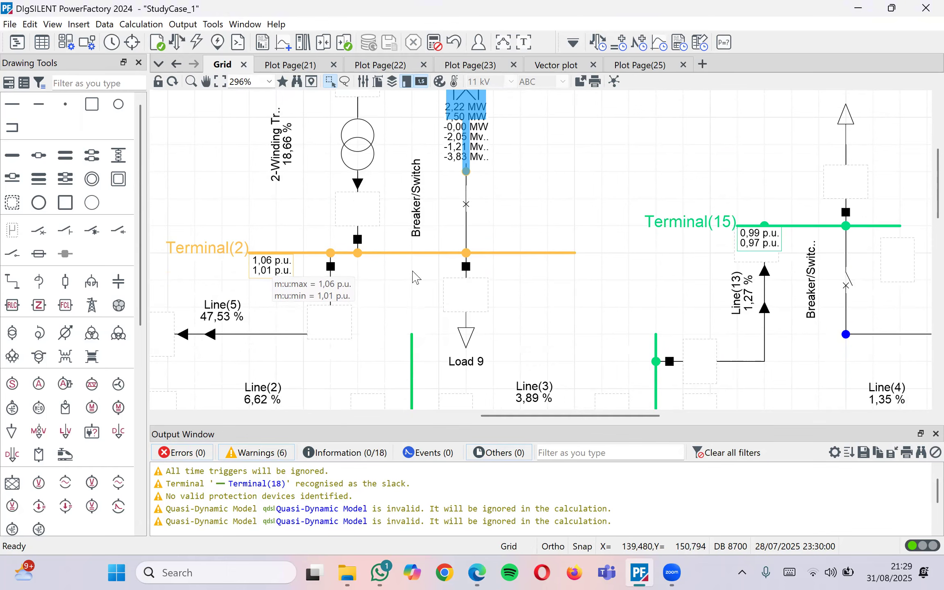
scroll(570, 296, "up", 7)
scroll(569, 296, "down", 7)
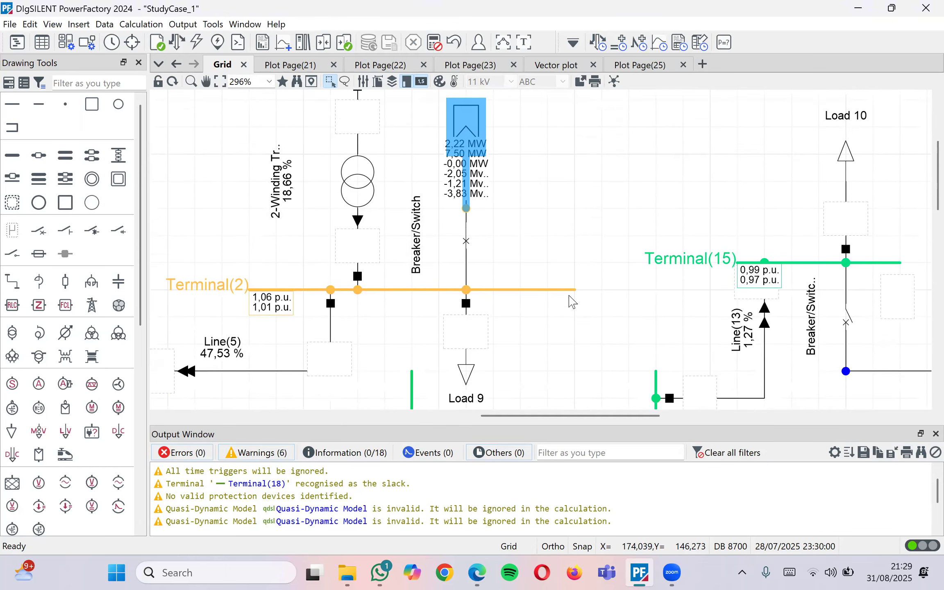
scroll(570, 295, "down", 1)
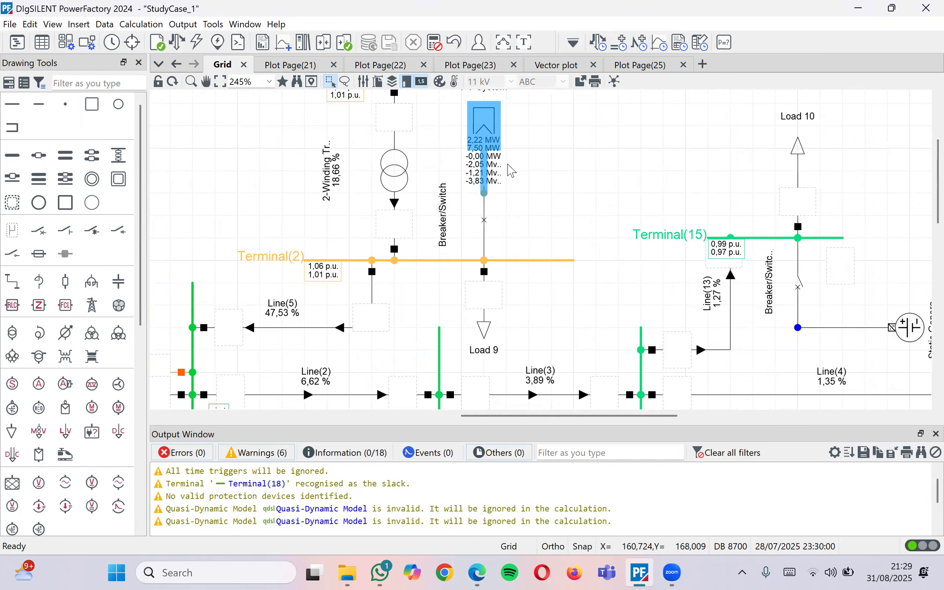
left_click(554, 143)
scroll(508, 157, "up", 1)
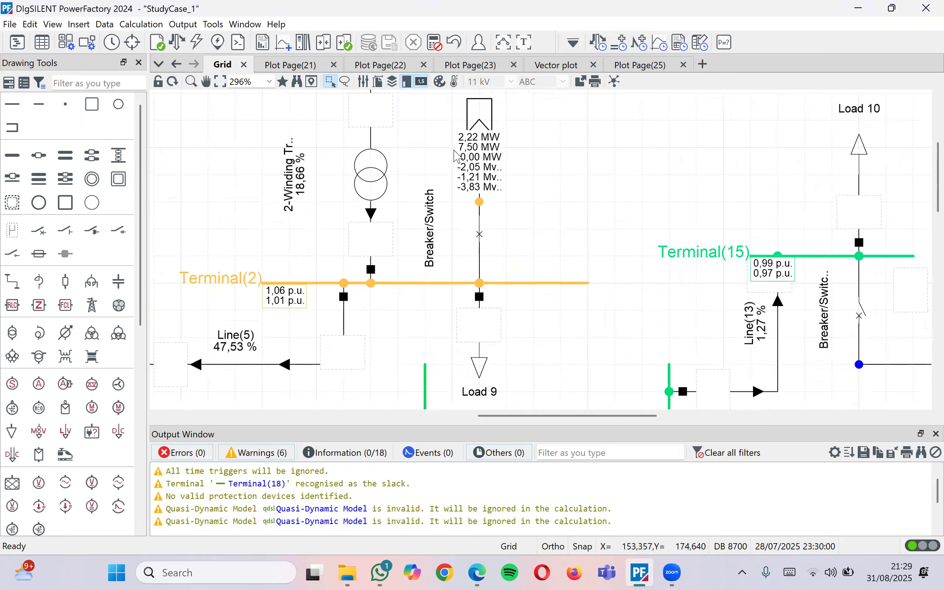
left_click(474, 123)
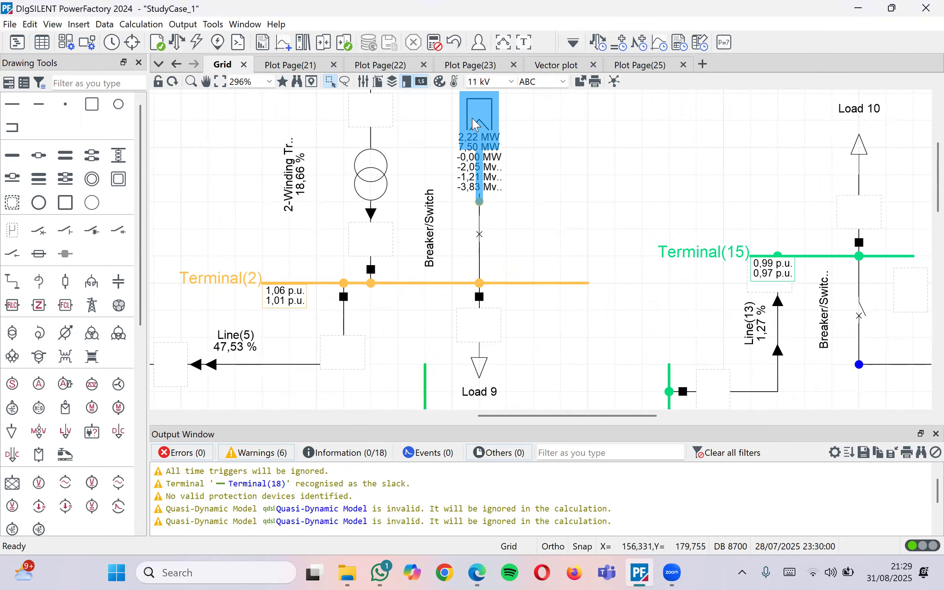
Raise the PV System's load-flow active power setpoint to 3500 kW
double_click(473, 123)
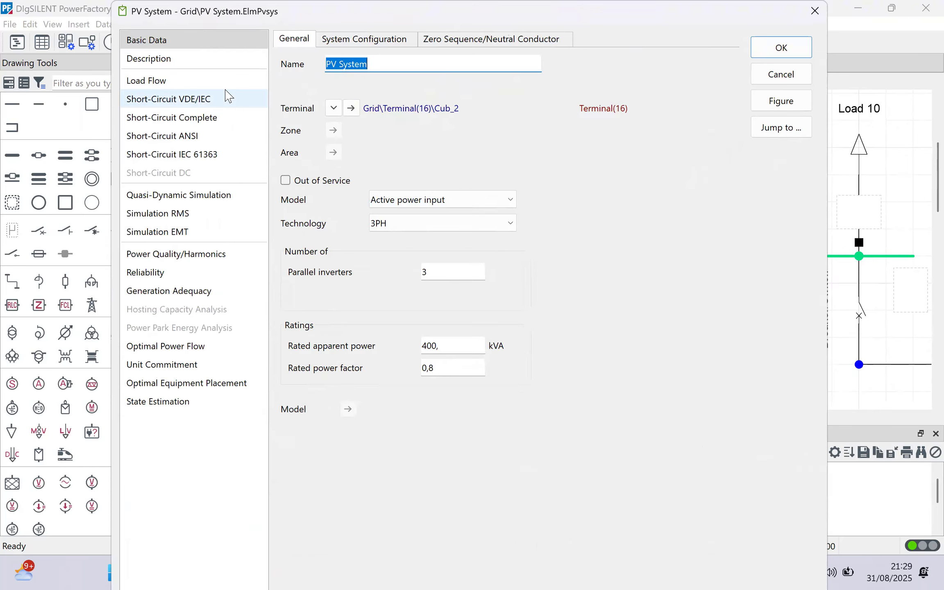
left_click(227, 97)
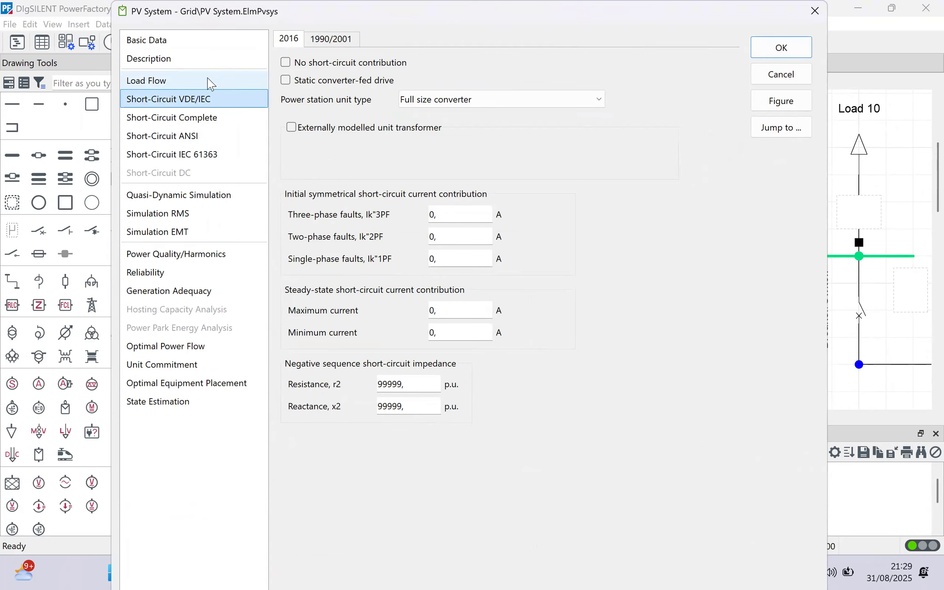
left_click(209, 80)
left_click(205, 46)
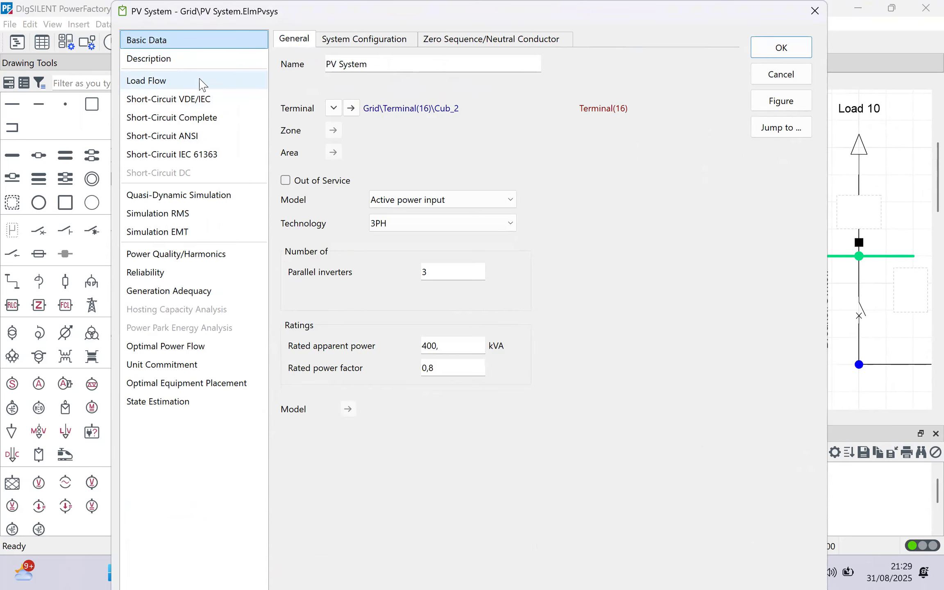
left_click(200, 82)
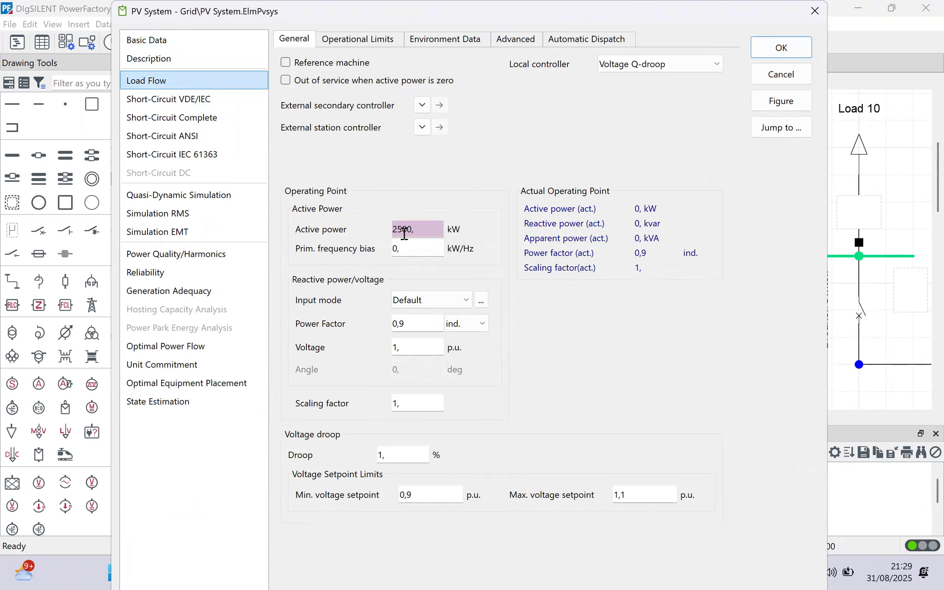
left_click(404, 232)
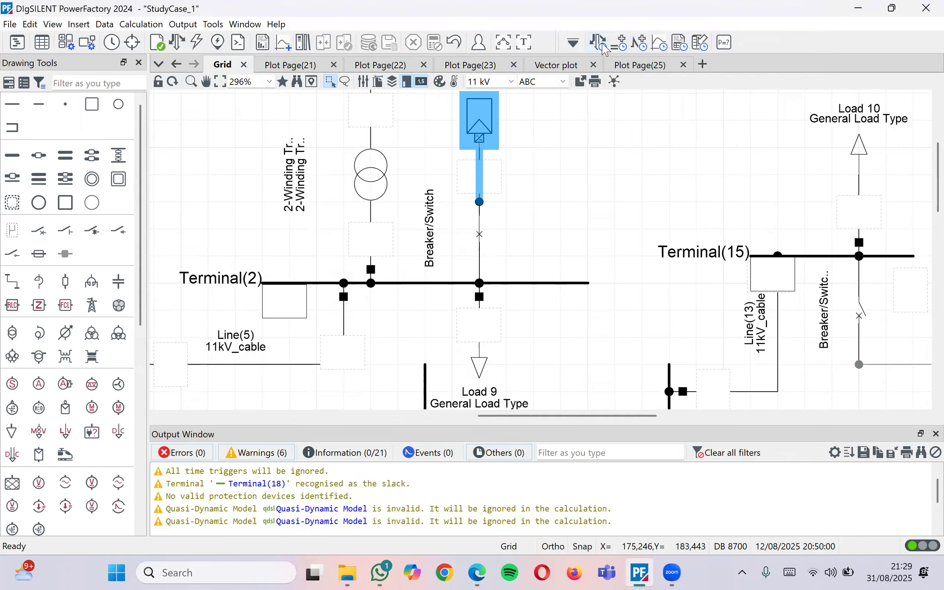
left_click(603, 47)
Execute the quasi-dynamic simulation and select Terminal(2), showing 1,08/1,01 p.u. and Line(5) at 61,80 %
left_click(725, 149)
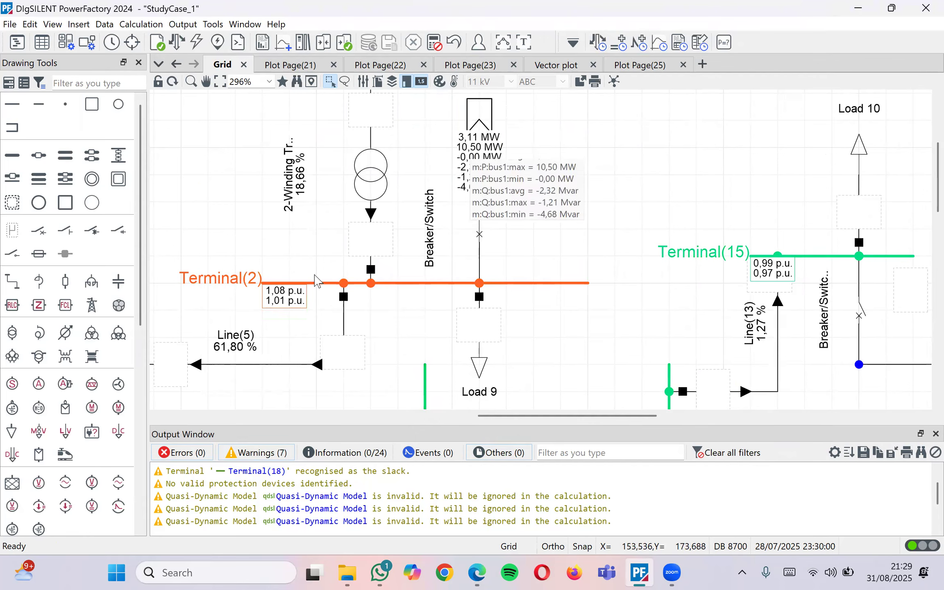
mouse_move(289, 301)
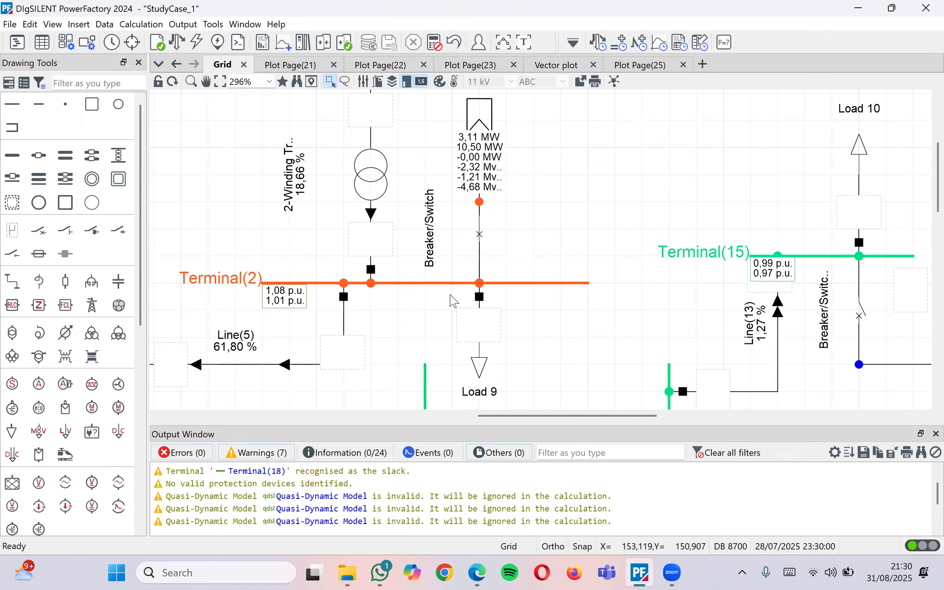
left_click(443, 283)
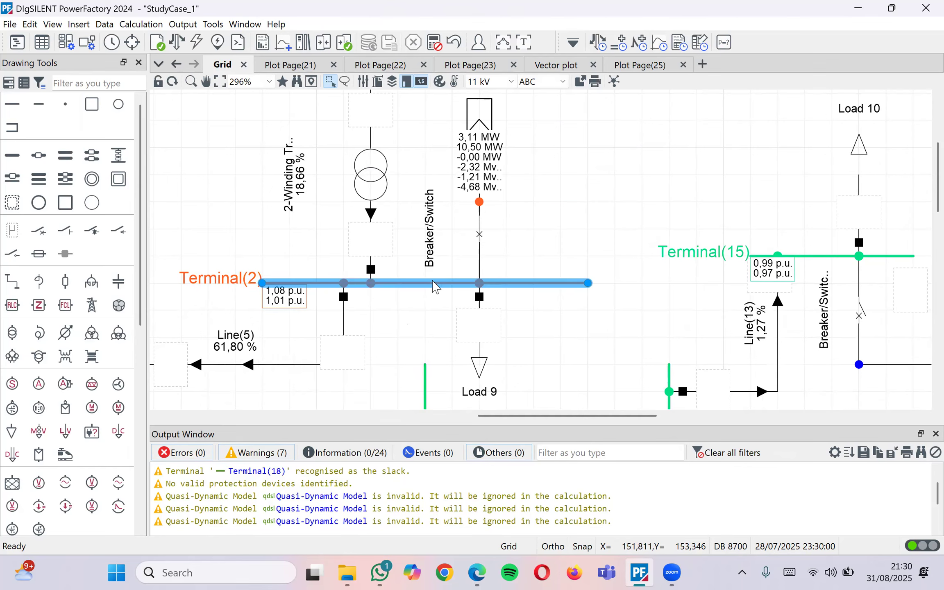
Deselect Terminal(2) and minimise PowerFactory to reveal the review paper's title page in Edge
left_click(415, 322)
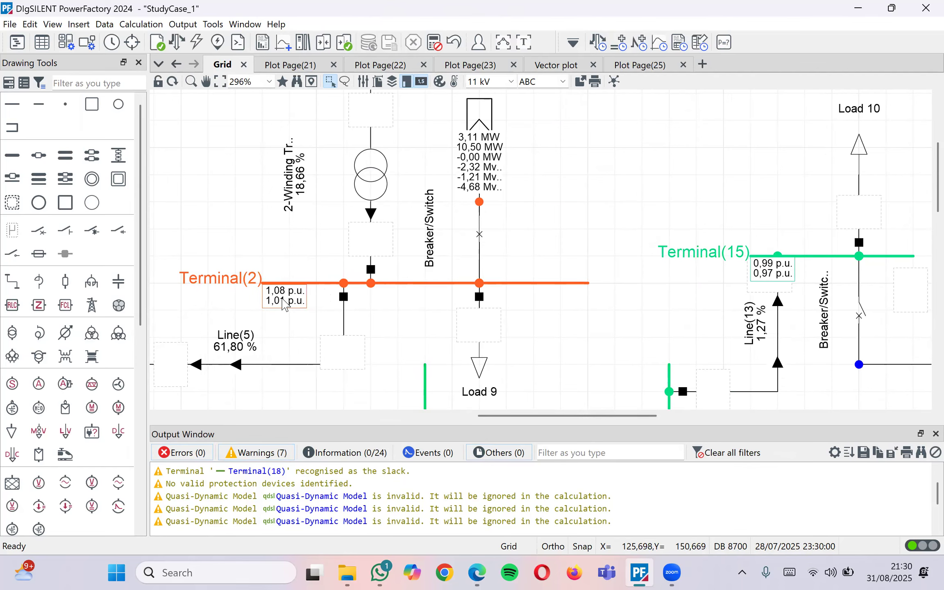
mouse_move(283, 302)
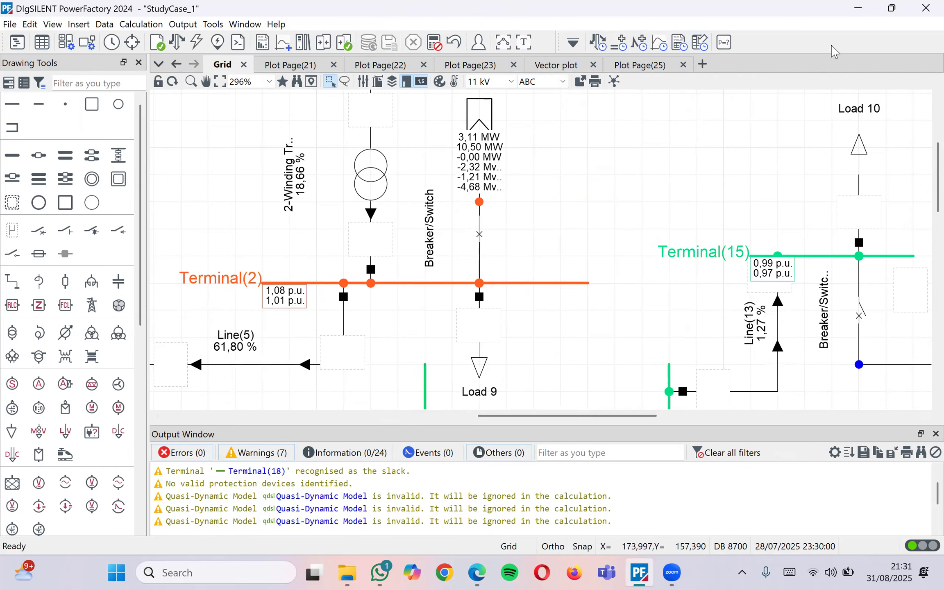
left_click(852, 8)
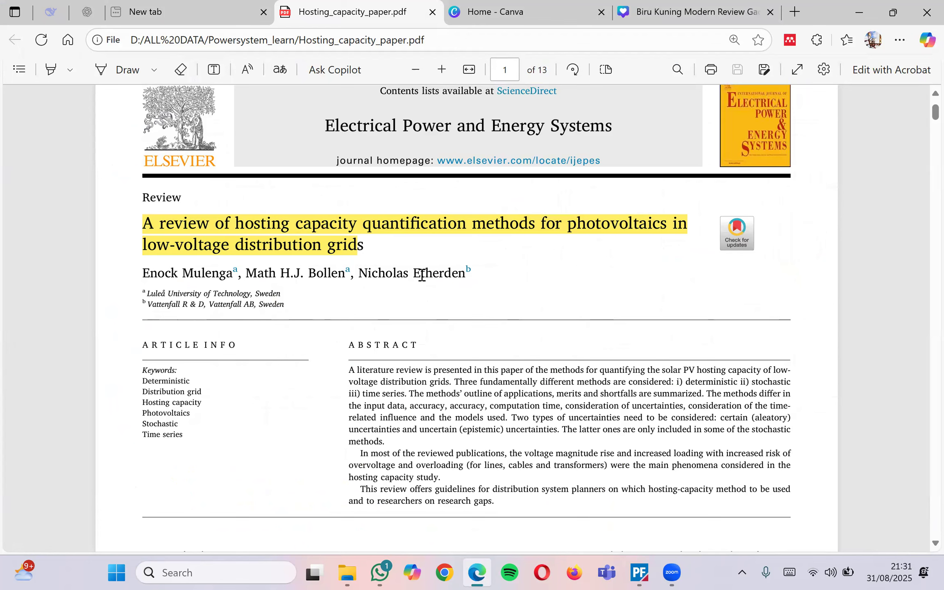
left_click_drag(371, 246, 359, 248)
left_click(364, 247)
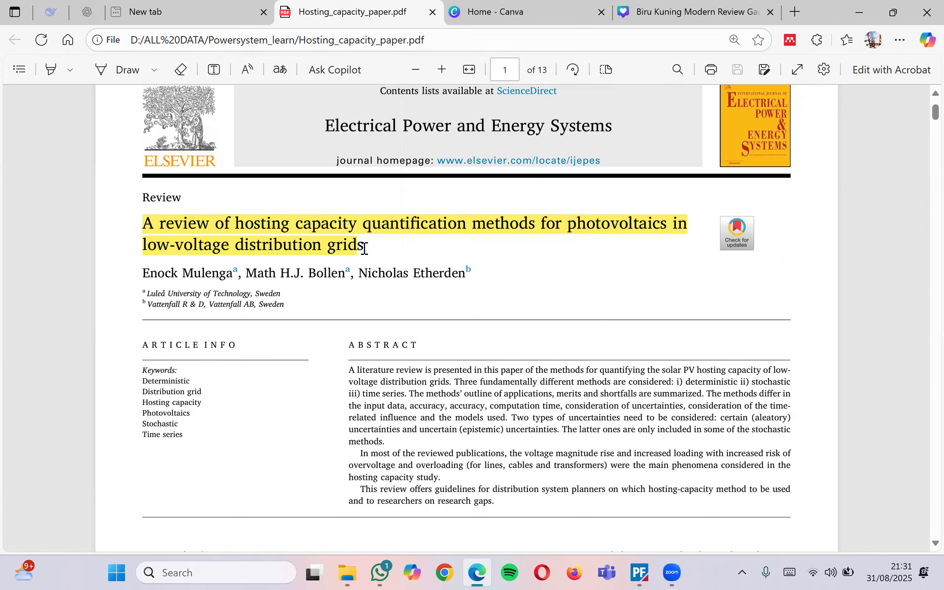
left_click_drag(369, 248, 360, 250)
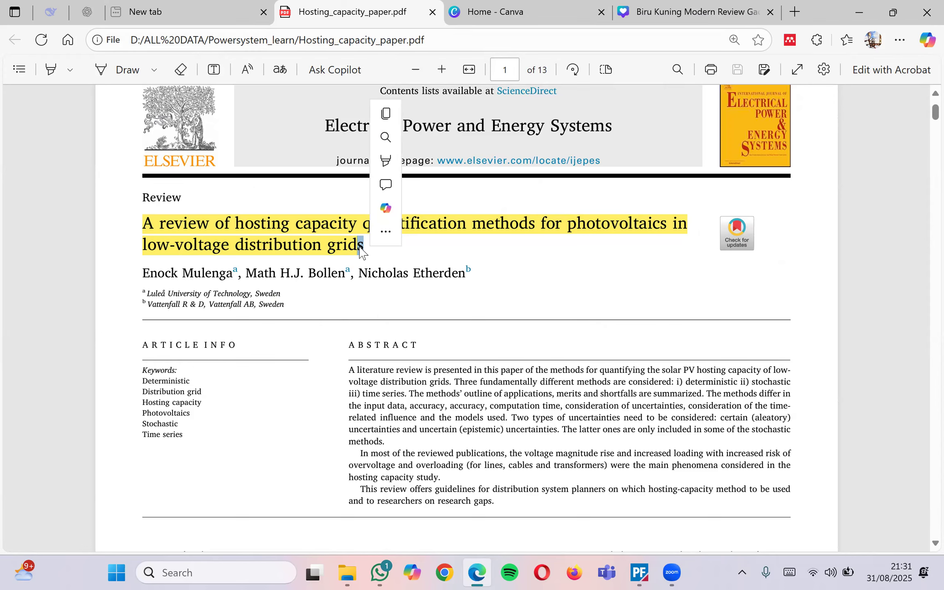
left_click(361, 250)
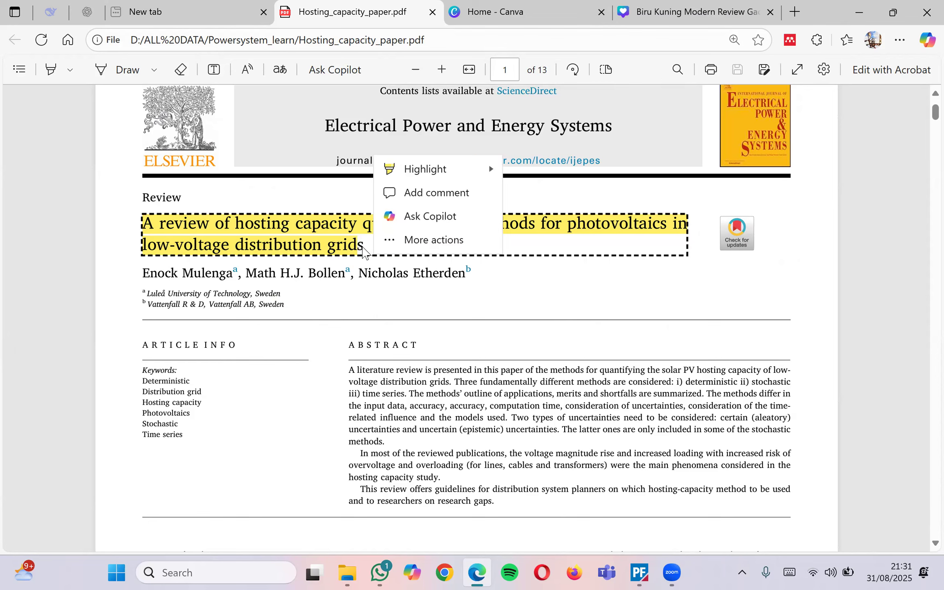
left_click(515, 309)
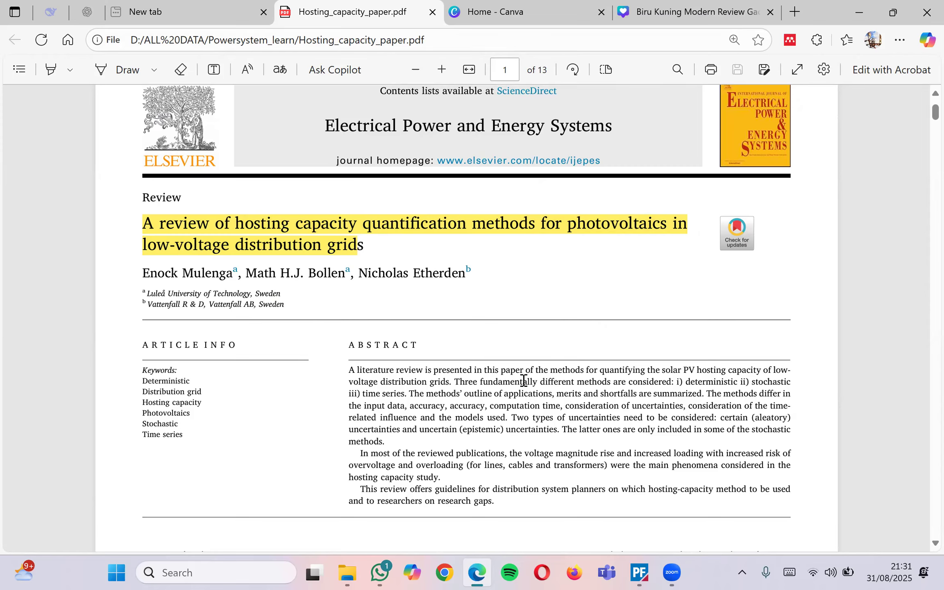
scroll(524, 381, "down", 3)
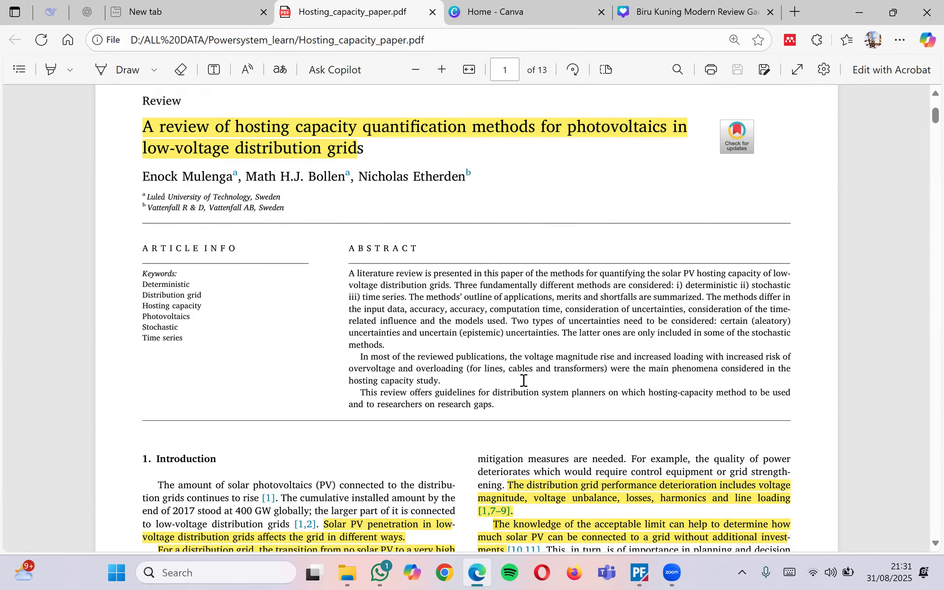
scroll(524, 381, "down", 2)
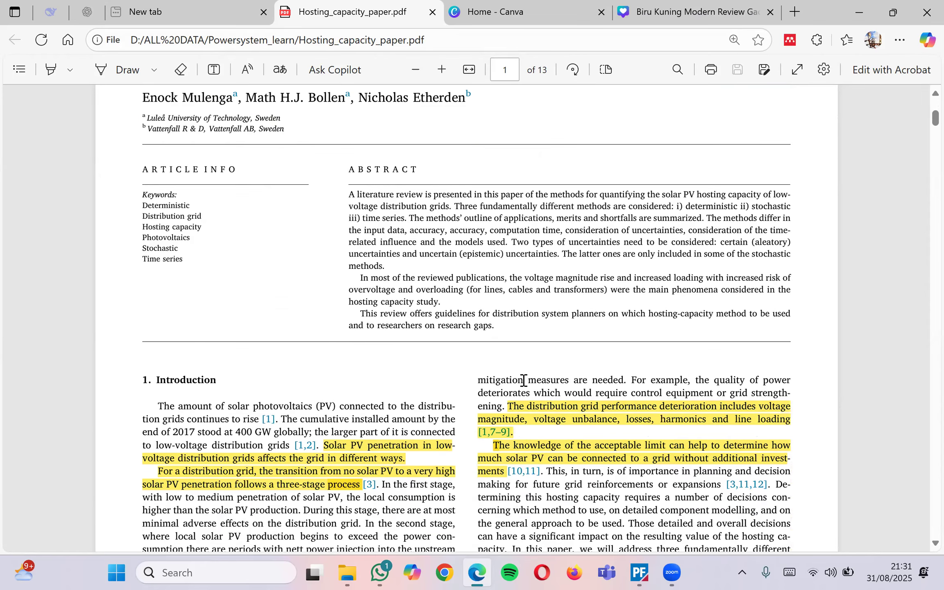
scroll(524, 381, "up", 5)
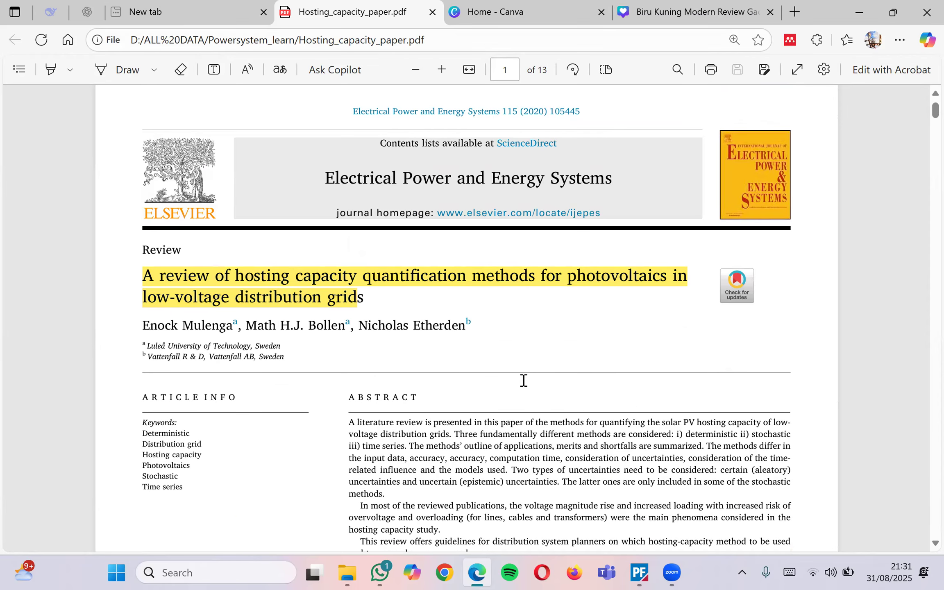